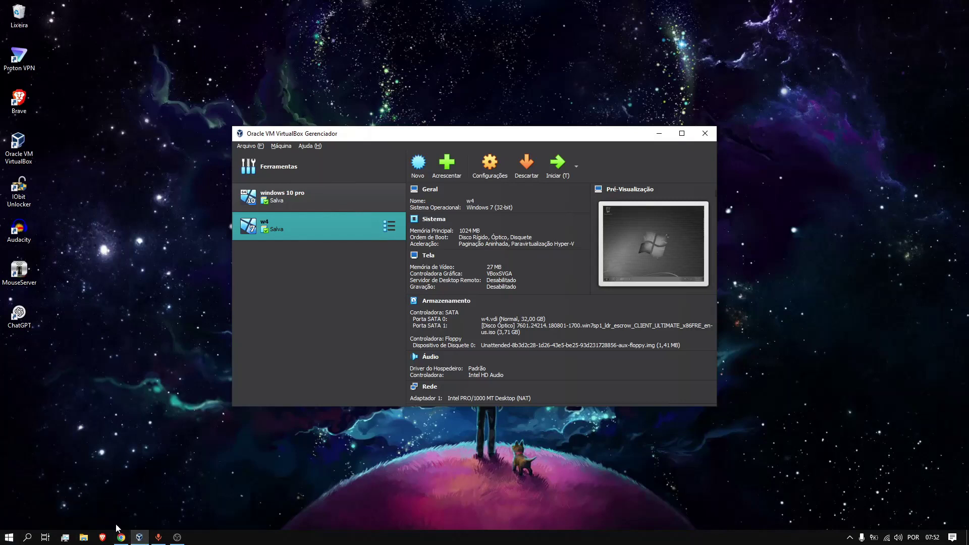
Switch to Chrome and examine the VirtualBox downloads page and the image results for "selo do not com serial w7".
{"action": "mouse_move", "coordinate": [126, 541]}
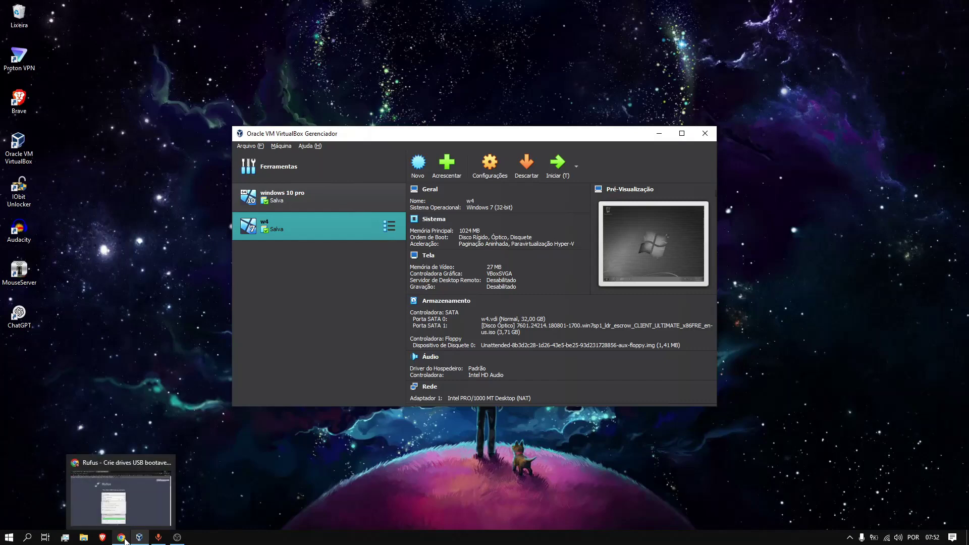
{"action": "left_click", "coordinate": [125, 541]}
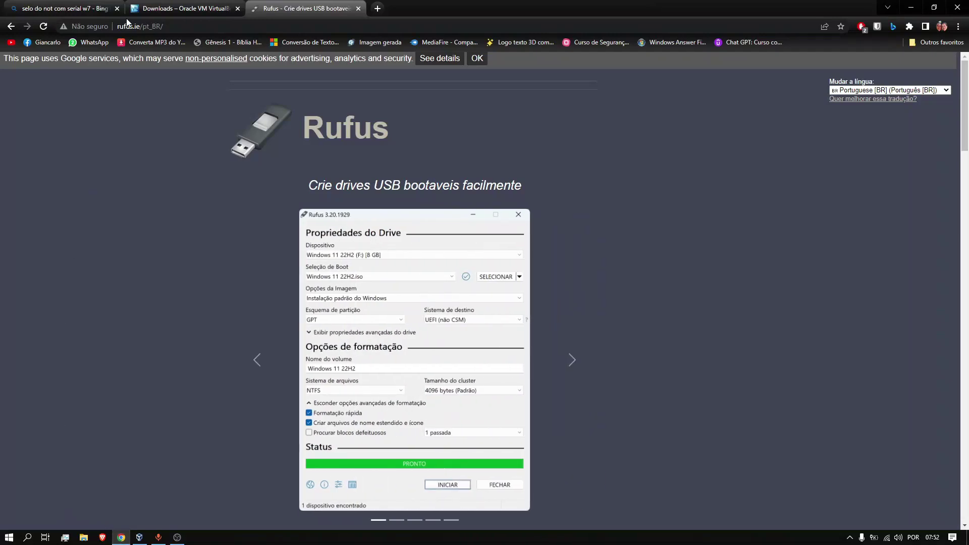
{"action": "left_click", "coordinate": [176, 6]}
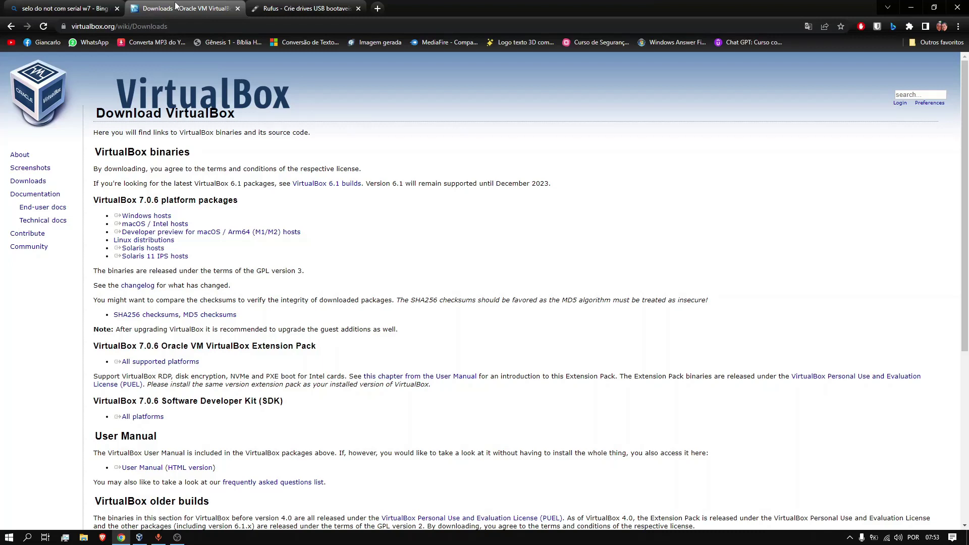
{"action": "left_click", "coordinate": [18, 7]}
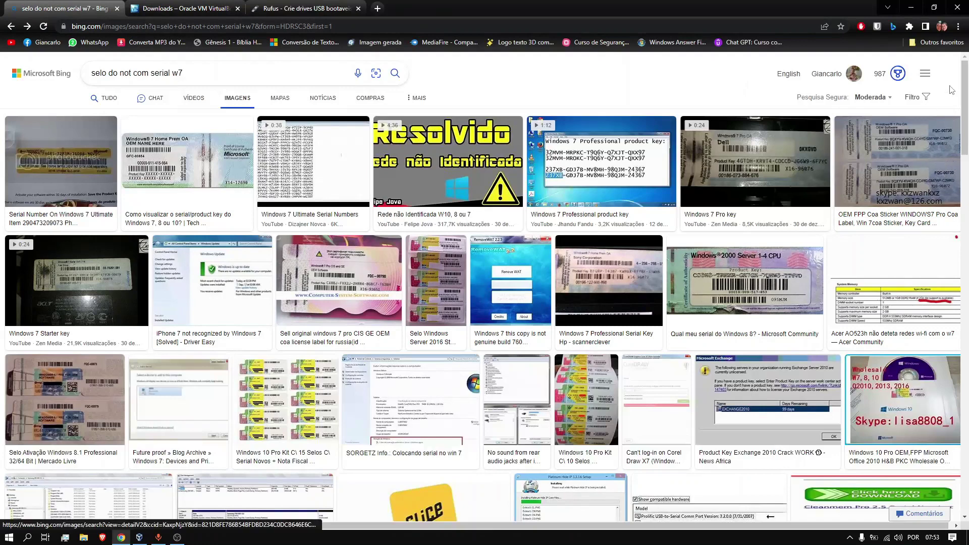
{"action": "right_click", "coordinate": [222, 7]}
{"action": "left_click", "coordinate": [194, 6]}
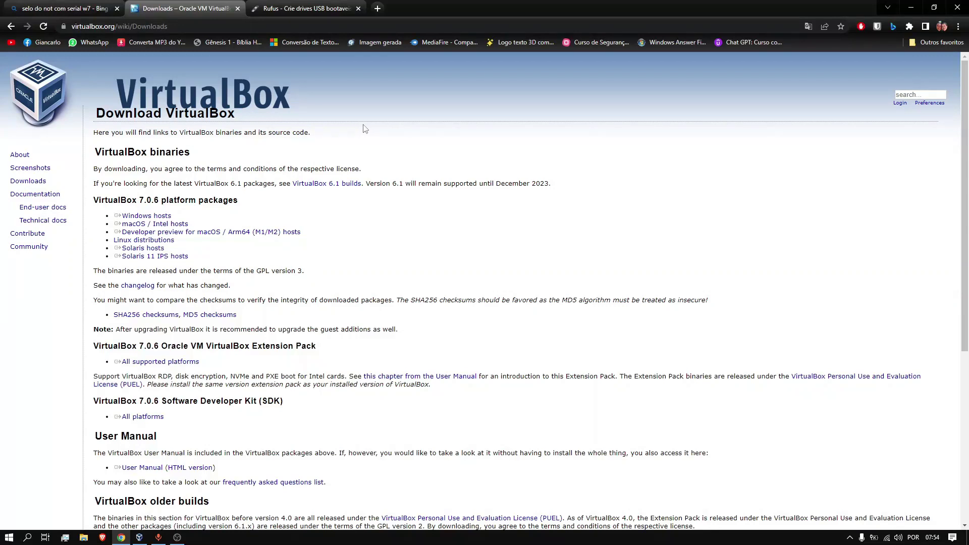
{"action": "left_click", "coordinate": [913, 8]}
{"action": "right_click", "coordinate": [914, 7]}
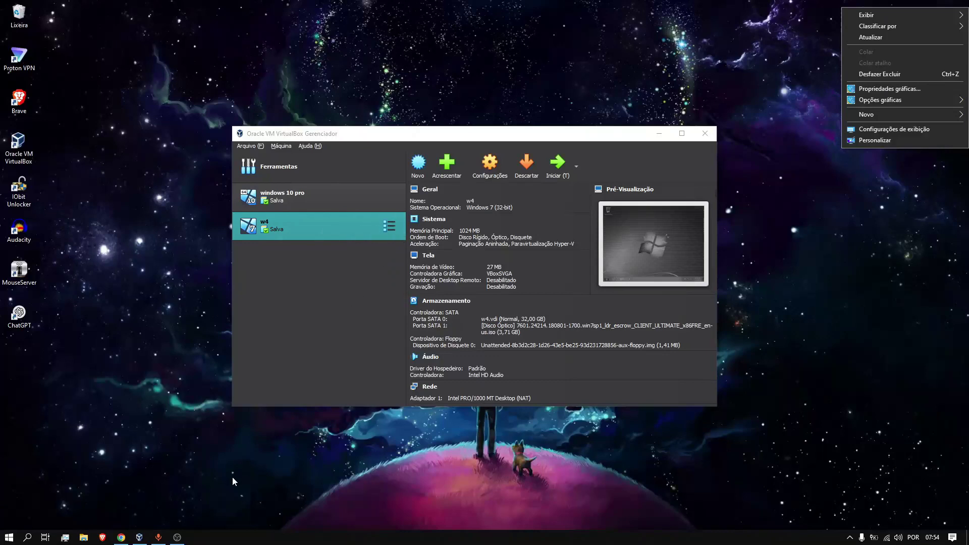
Examine the Rufus website in Chrome, including its program screenshots and its usage notes.
{"action": "left_click", "coordinate": [121, 538]}
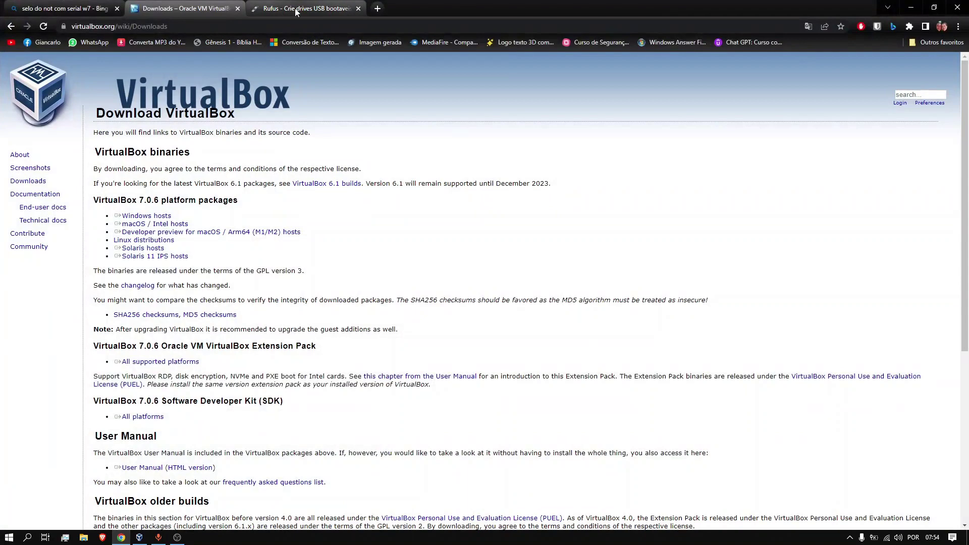
{"action": "left_click", "coordinate": [294, 8]}
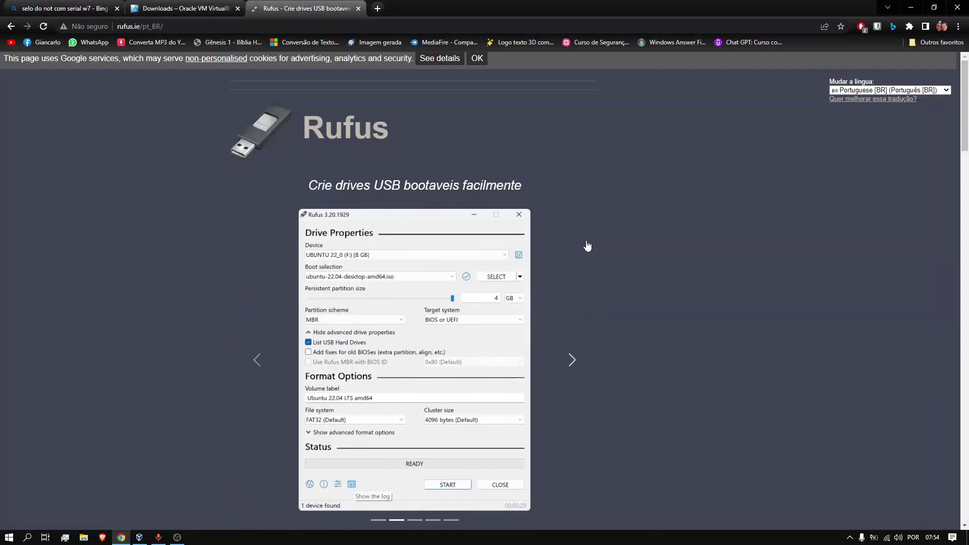
{"action": "left_click", "coordinate": [576, 369]}
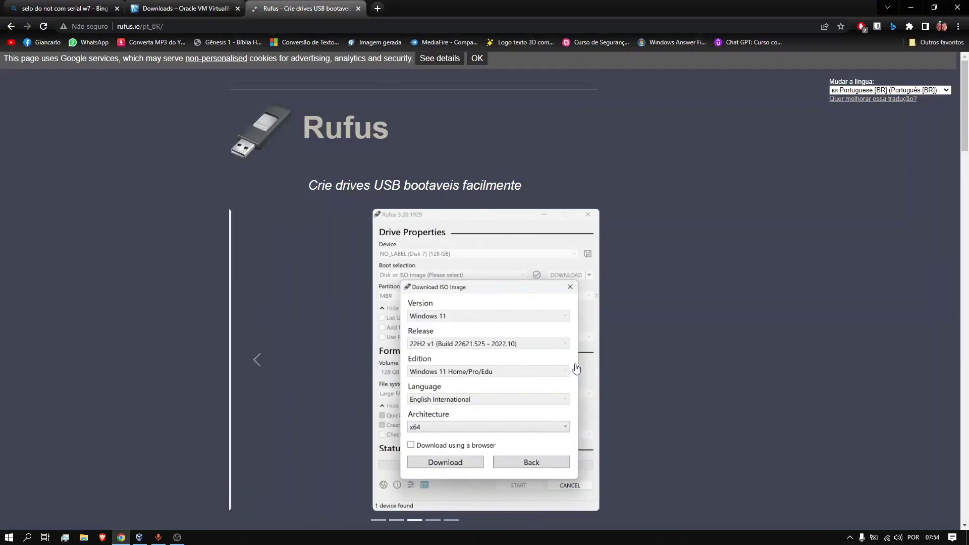
{"action": "left_click", "coordinate": [576, 369]}
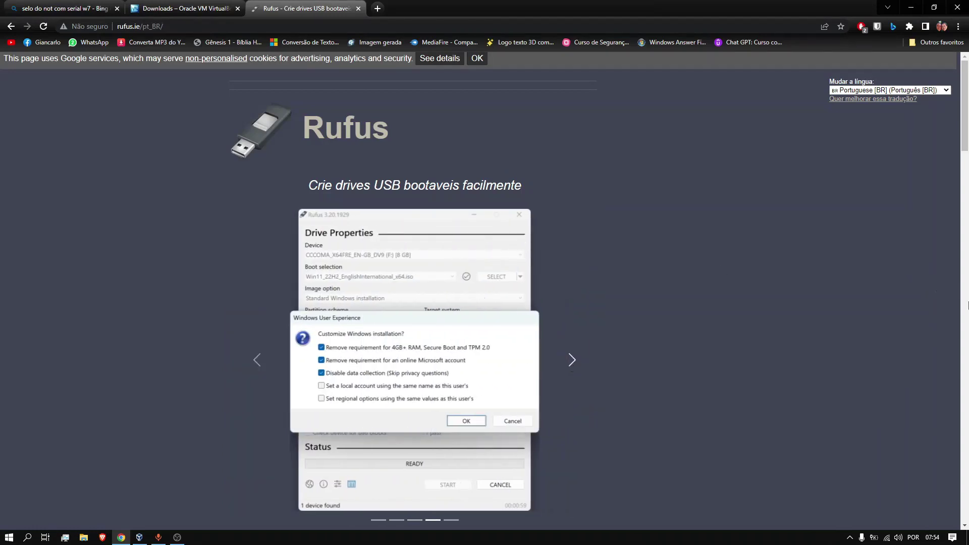
{"action": "scroll", "coordinate": [967, 305], "scroll_direction": "down", "scroll_amount": 8}
{"action": "scroll", "coordinate": [967, 305], "scroll_direction": "down", "scroll_amount": 8}
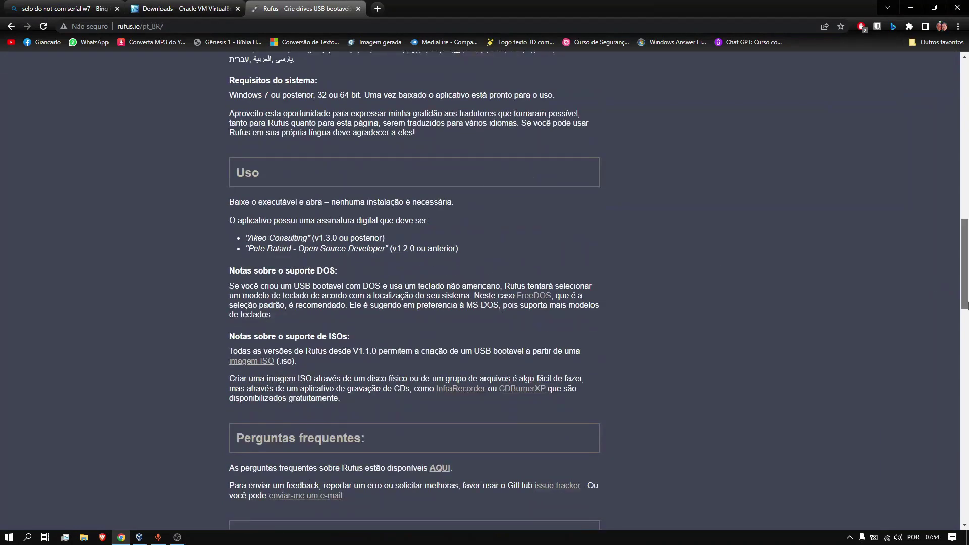
{"action": "left_click_drag", "start_coordinate": [967, 262], "coordinate": [936, 72]}
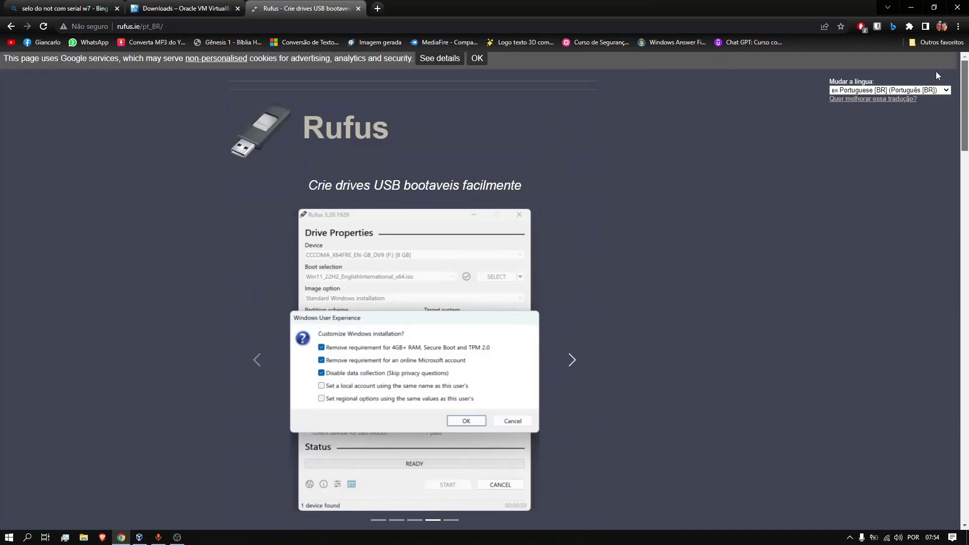
{"action": "left_click", "coordinate": [575, 370]}
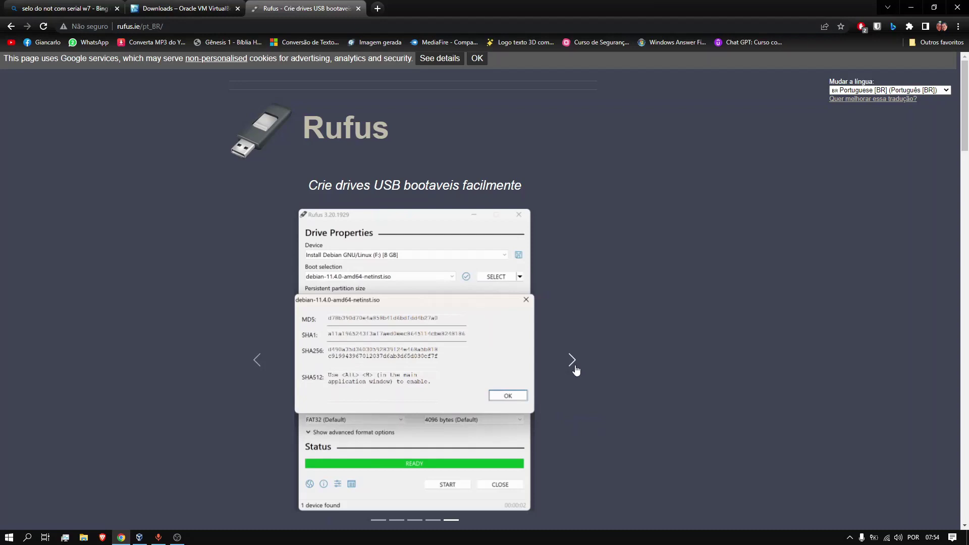
{"action": "left_click", "coordinate": [576, 369]}
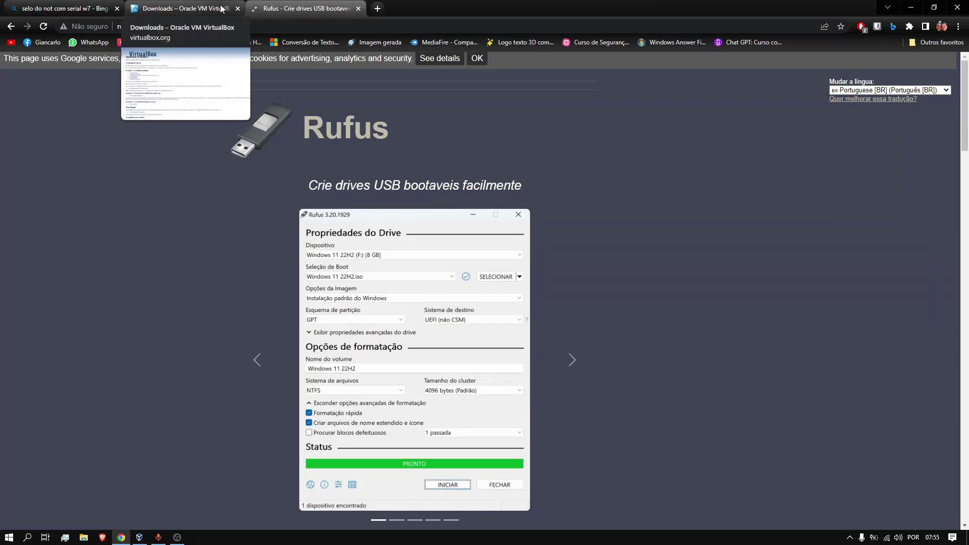
Revisit the Windows 7 serial label images, the VirtualBox downloads and the Rufus page, and return to VirtualBox Manager.
{"action": "left_click", "coordinate": [90, 5]}
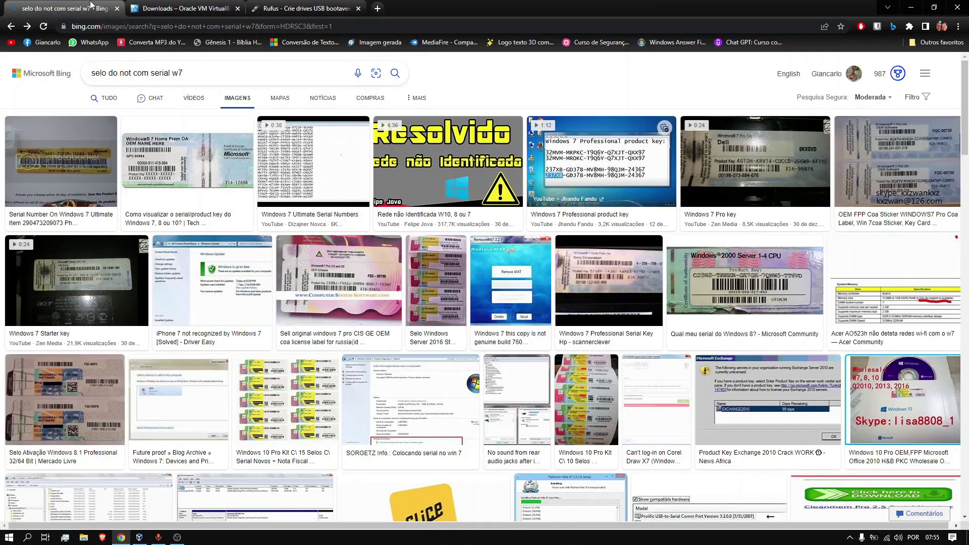
{"action": "left_click", "coordinate": [172, 7]}
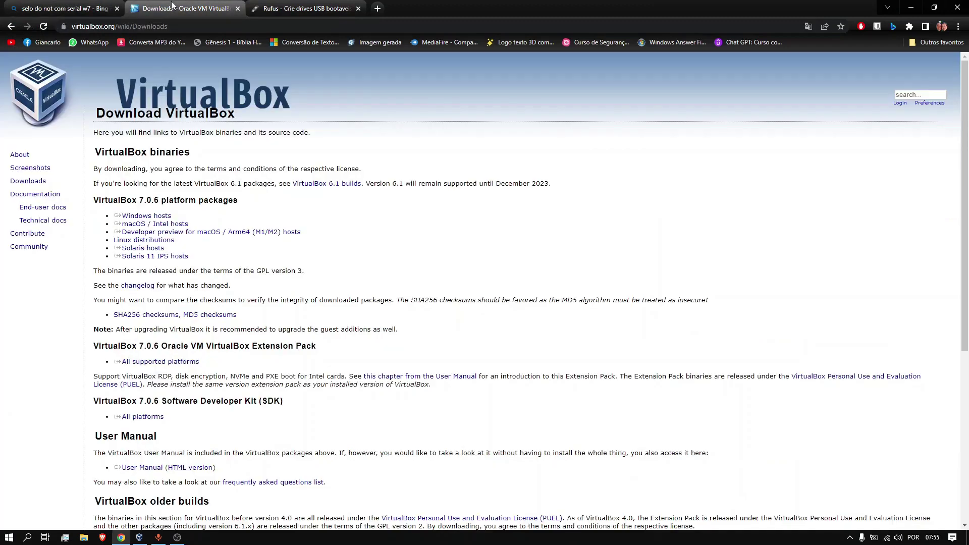
{"action": "left_click", "coordinate": [281, 7]}
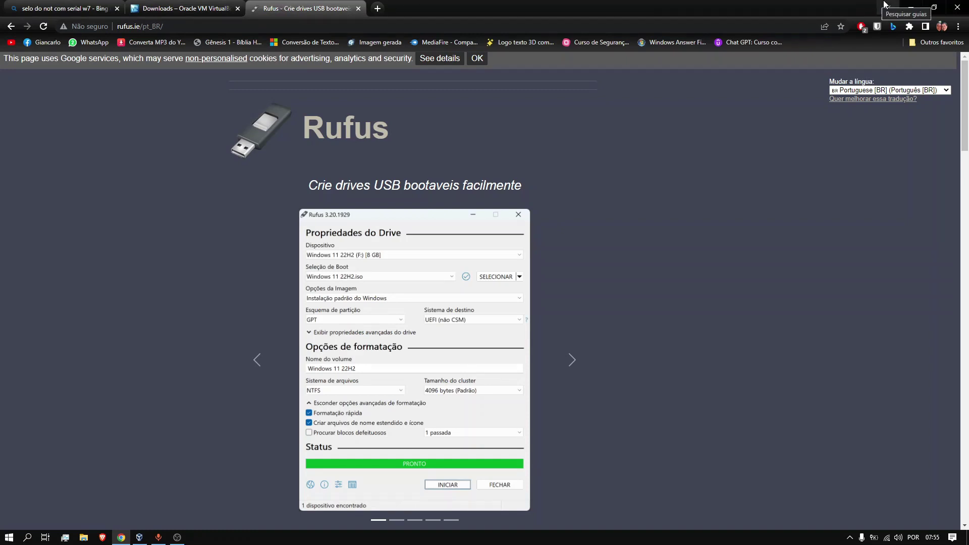
{"action": "left_click", "coordinate": [907, 8]}
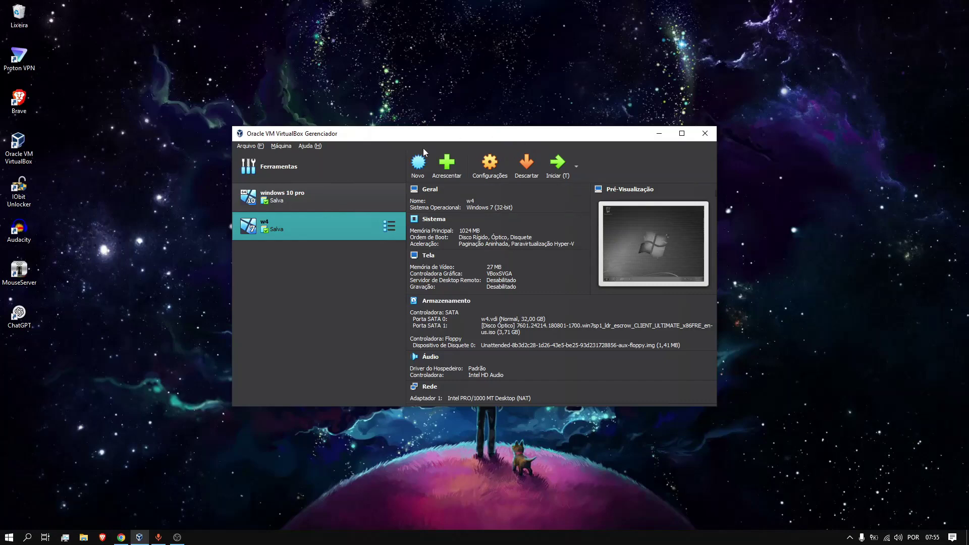
Begin creating a new virtual machine named e7 without selecting an ISO image.
{"action": "left_click", "coordinate": [418, 163]}
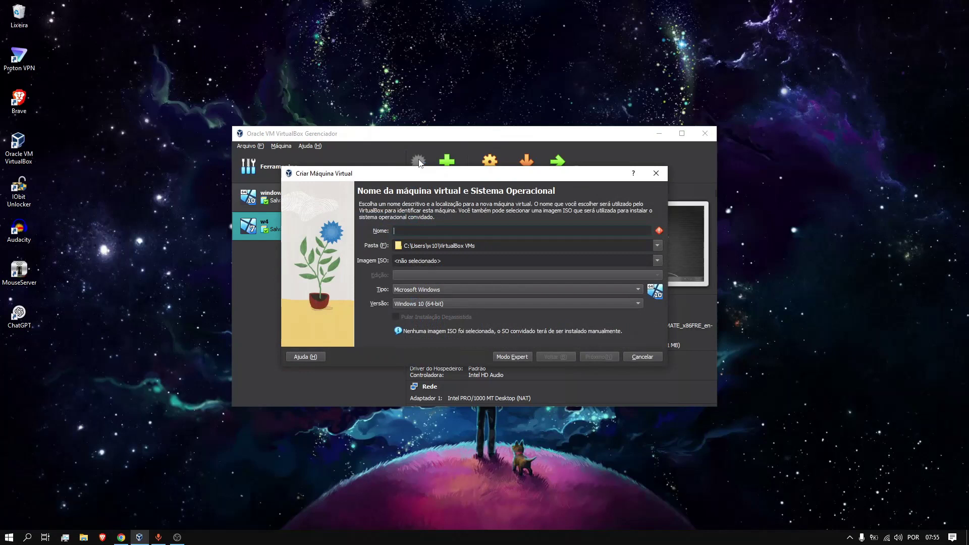
{"action": "type", "text": "e7"}
{"action": "left_click", "coordinate": [608, 359]}
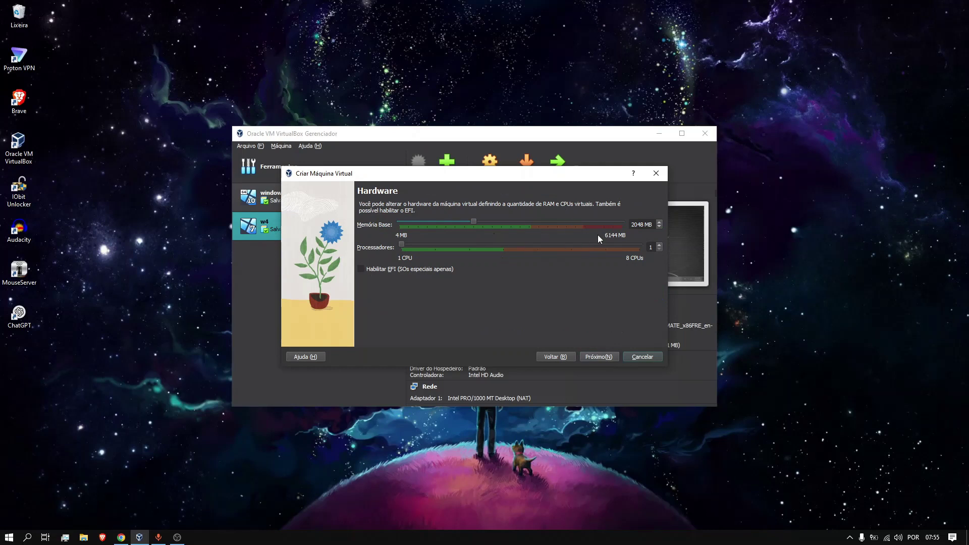
Assign 3 processors to the e7 machine and finish creating it with 2048 MB of memory and a new 50 GB disk.
{"action": "left_click", "coordinate": [659, 244]}
{"action": "left_click", "coordinate": [660, 244]}
{"action": "left_click", "coordinate": [599, 357]}
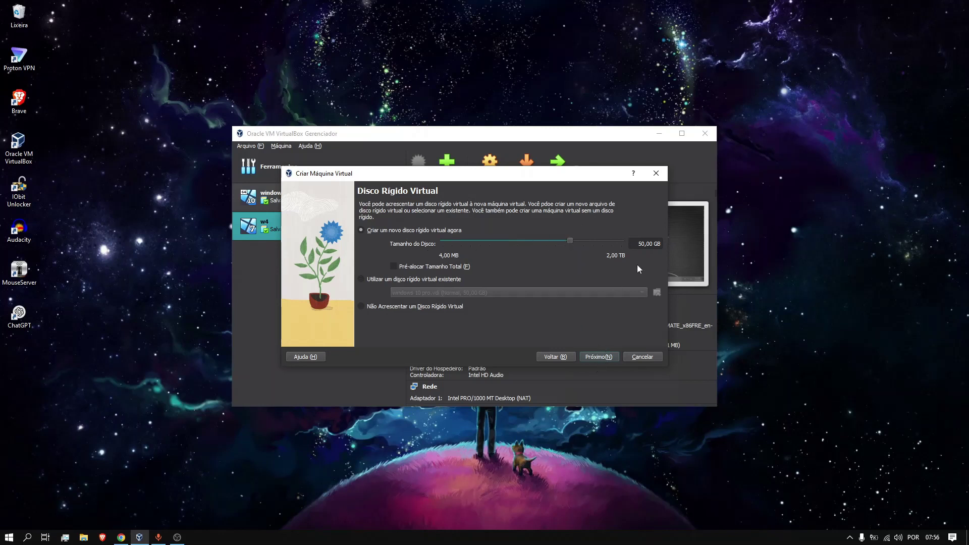
{"action": "left_click", "coordinate": [605, 358]}
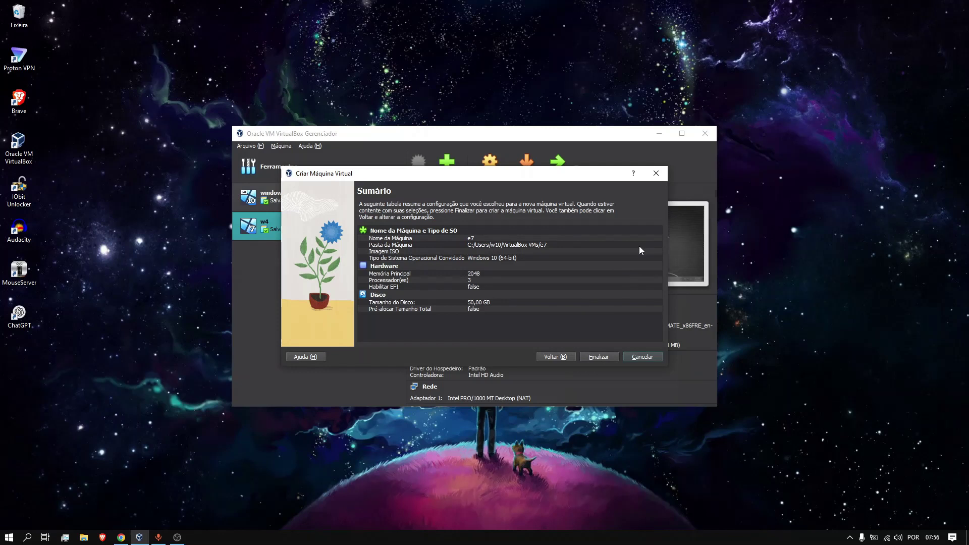
{"action": "left_click", "coordinate": [593, 360]}
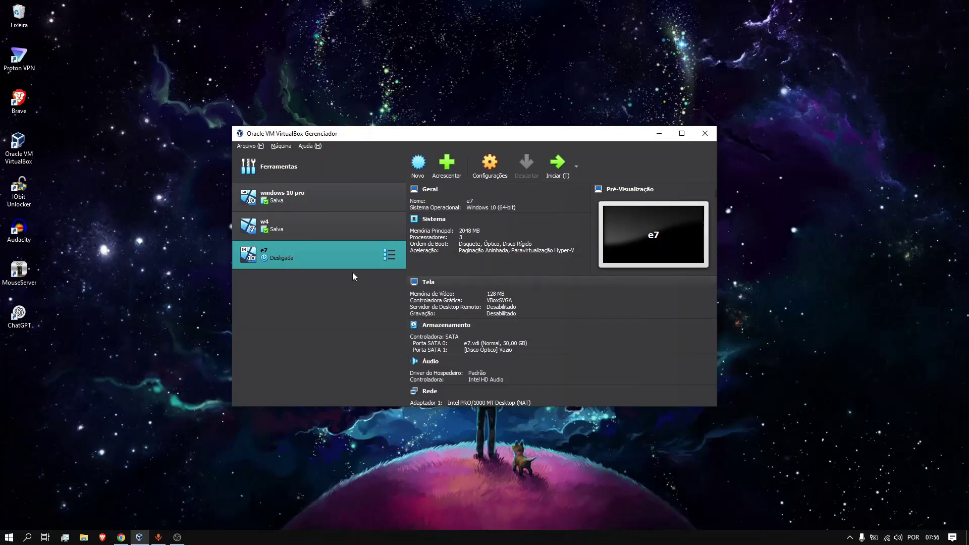
{"action": "left_click", "coordinate": [389, 259]}
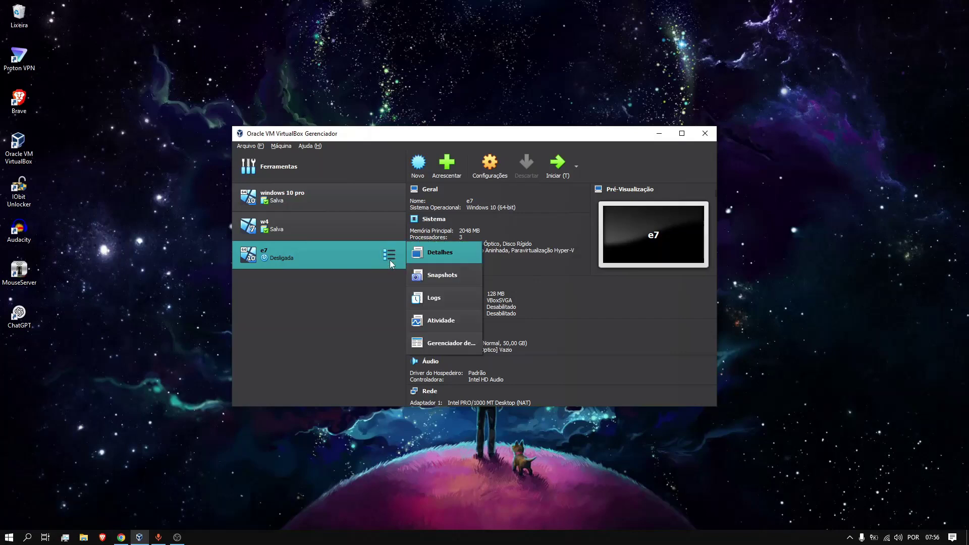
{"action": "left_click", "coordinate": [426, 260]}
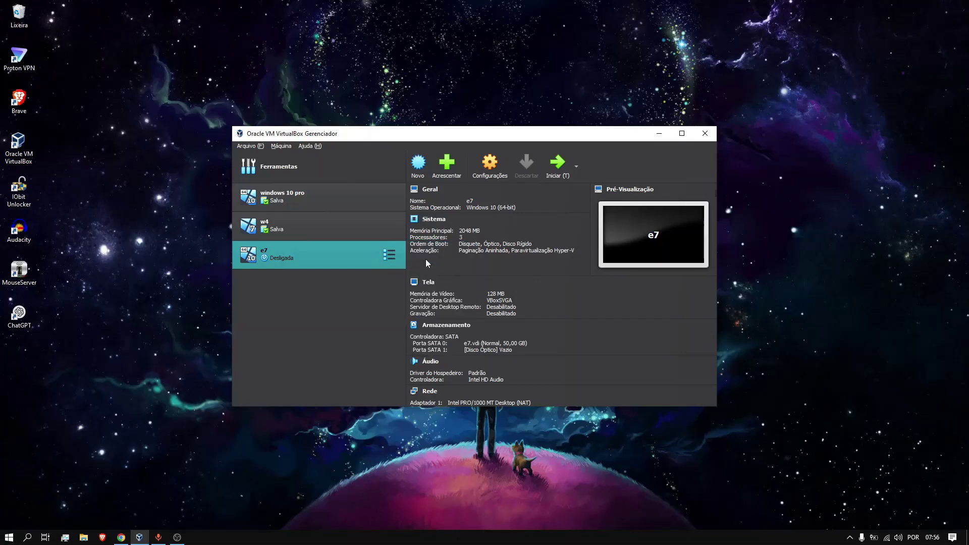
{"action": "right_click", "coordinate": [425, 258]}
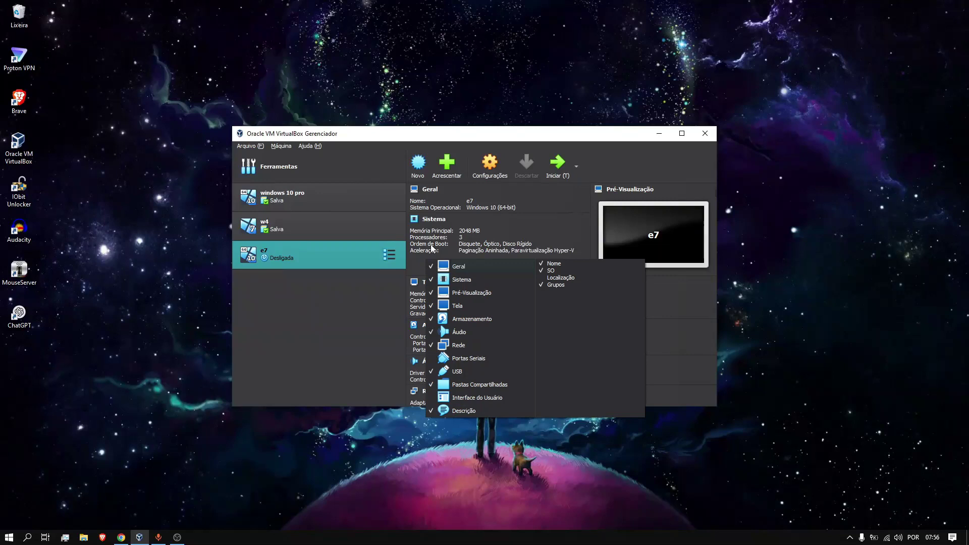
{"action": "right_click", "coordinate": [433, 246]}
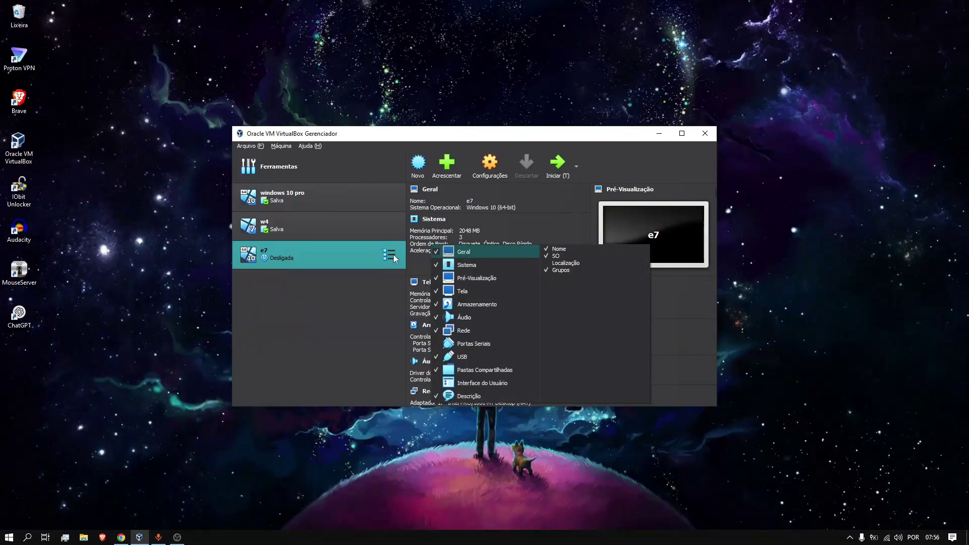
{"action": "mouse_move", "coordinate": [530, 331]}
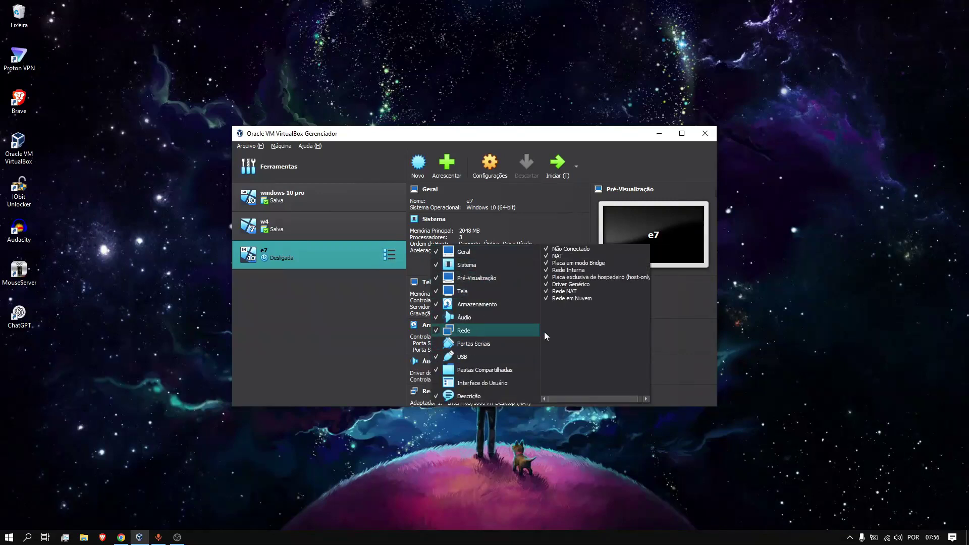
{"action": "mouse_move", "coordinate": [435, 255]}
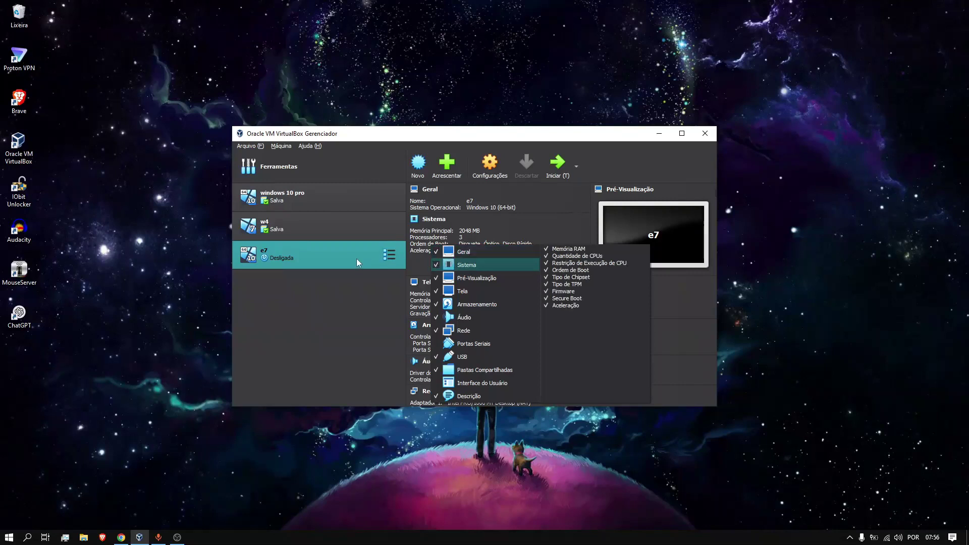
{"action": "mouse_move", "coordinate": [437, 291]}
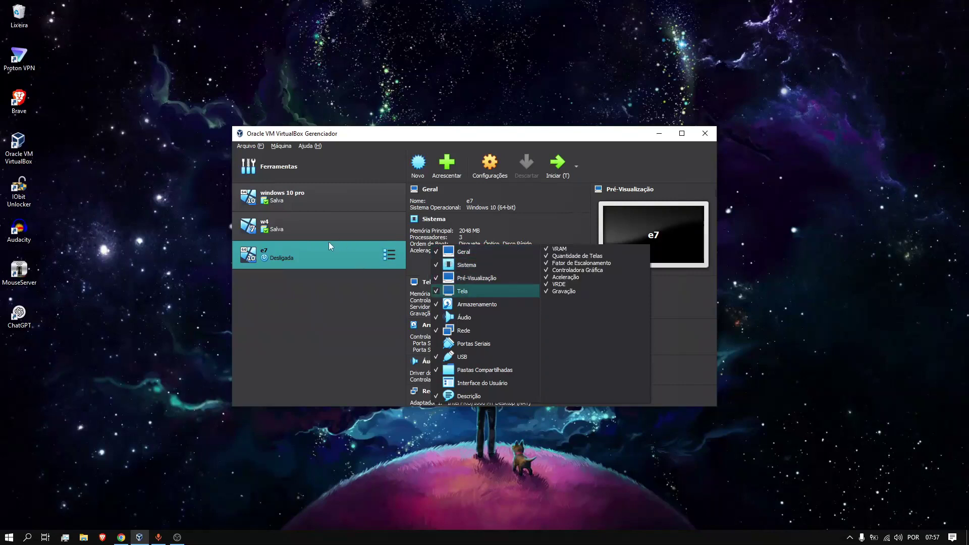
Start the e7 virtual machine and boot it from the E:\WIN7AIO.ESD.PTB.MAY2022.iso image.
{"action": "left_click", "coordinate": [305, 244]}
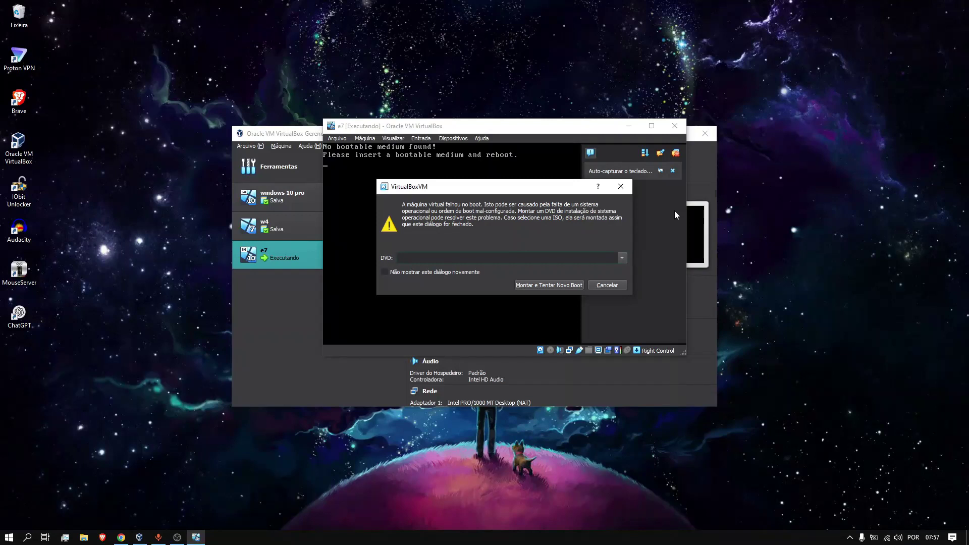
{"action": "left_click", "coordinate": [622, 258]}
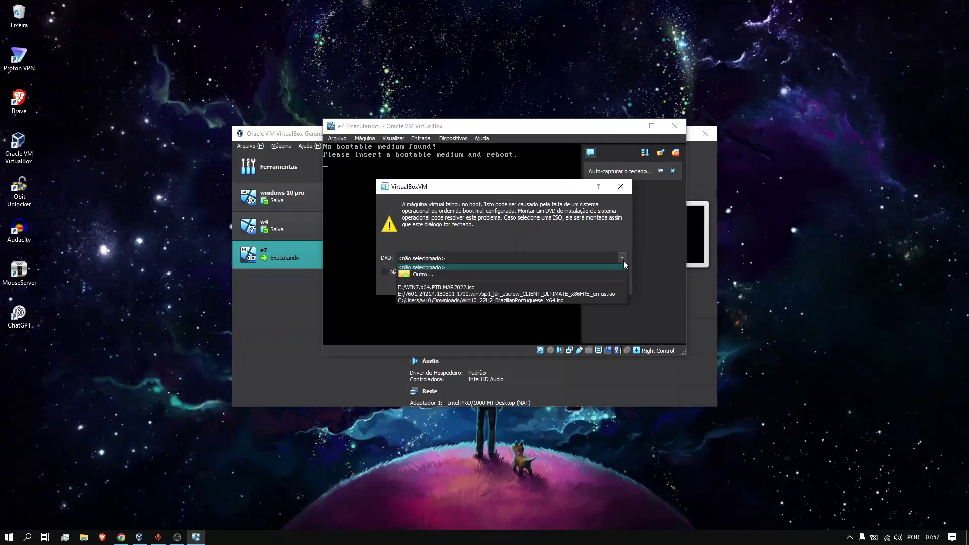
{"action": "left_click", "coordinate": [595, 271]}
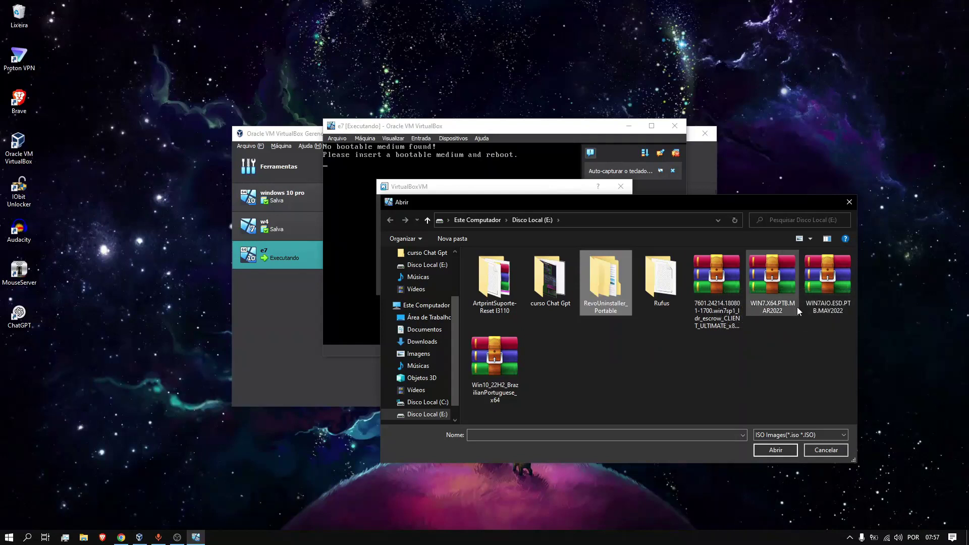
{"action": "double_click", "coordinate": [828, 278]}
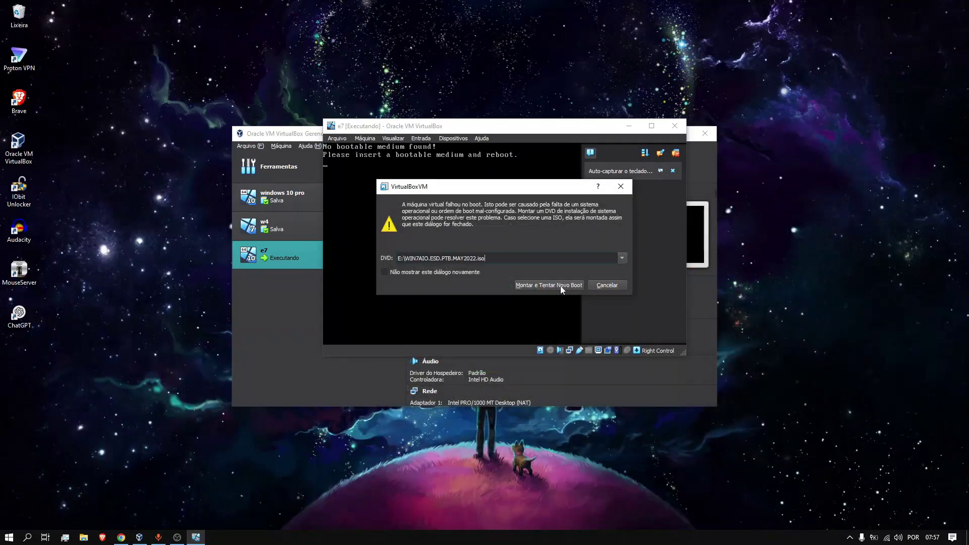
{"action": "left_click", "coordinate": [555, 286]}
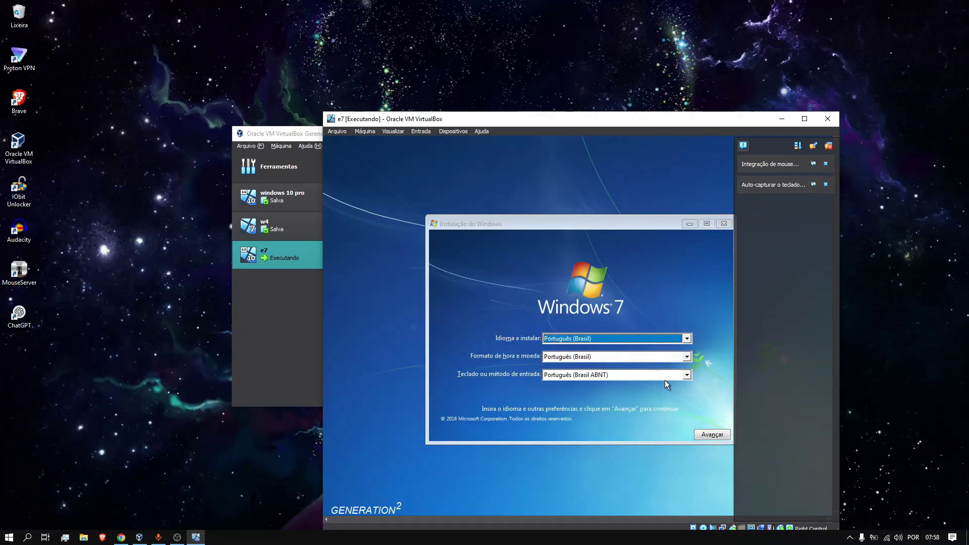
Proceed past the setup language page, cancel the Windows 7 installation and power off the e7 machine.
{"action": "left_click", "coordinate": [709, 434]}
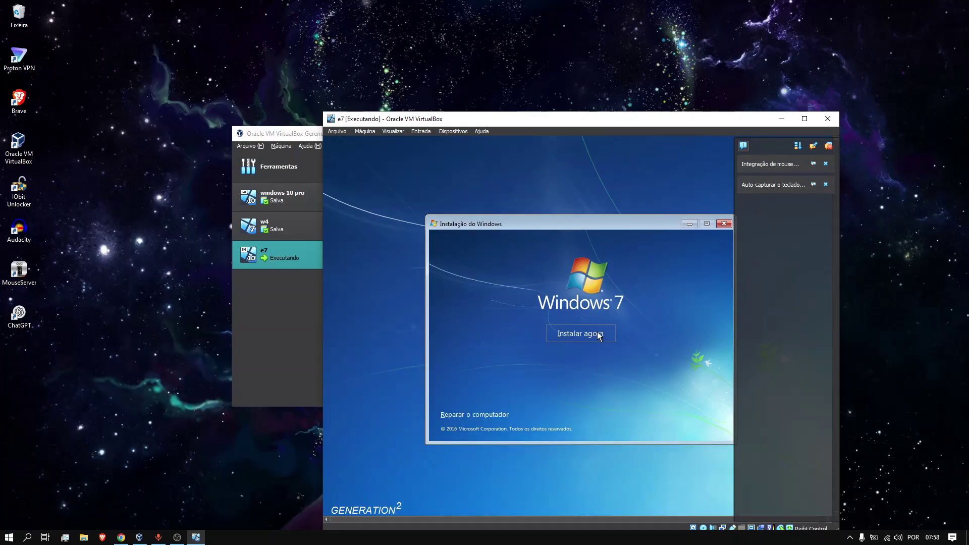
{"action": "left_click", "coordinate": [726, 221]}
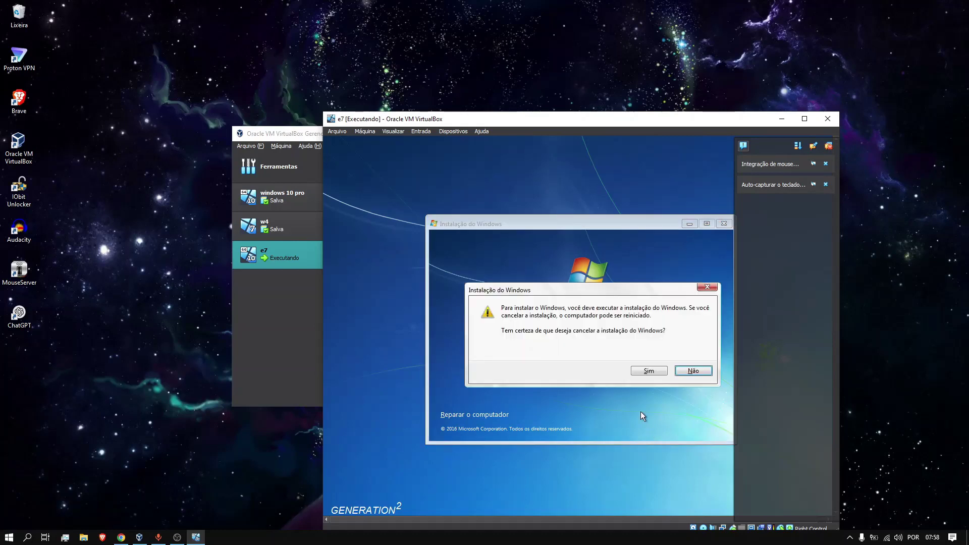
{"action": "left_click", "coordinate": [649, 371]}
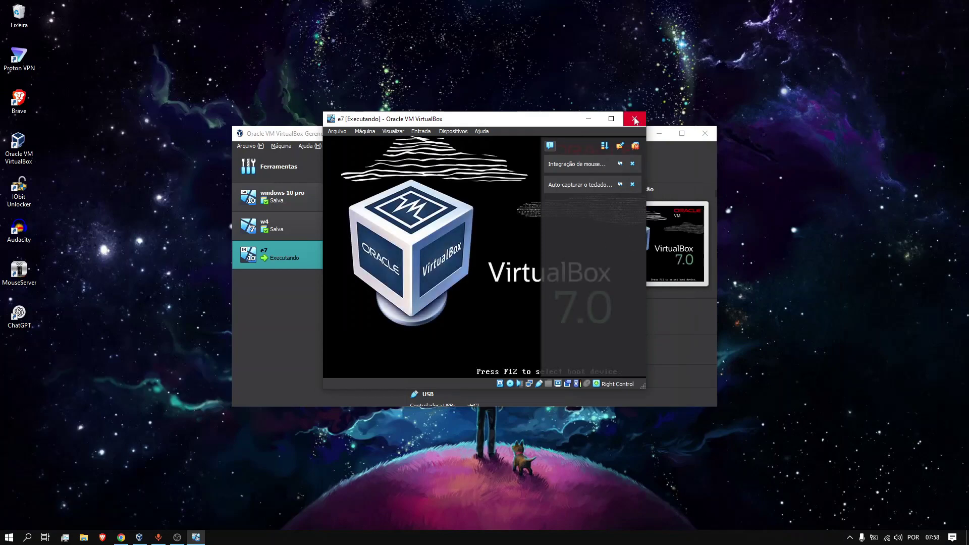
{"action": "left_click", "coordinate": [635, 120]}
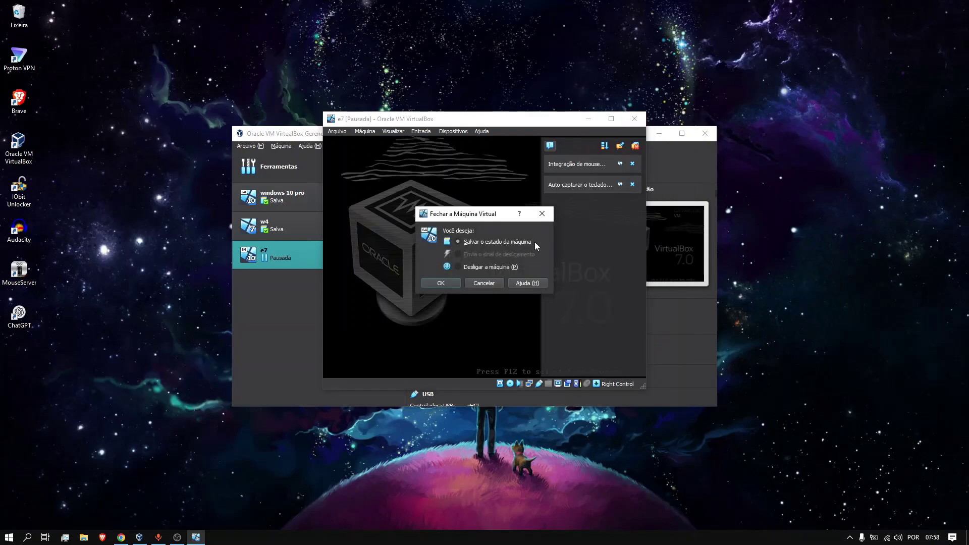
{"action": "left_click", "coordinate": [449, 282]}
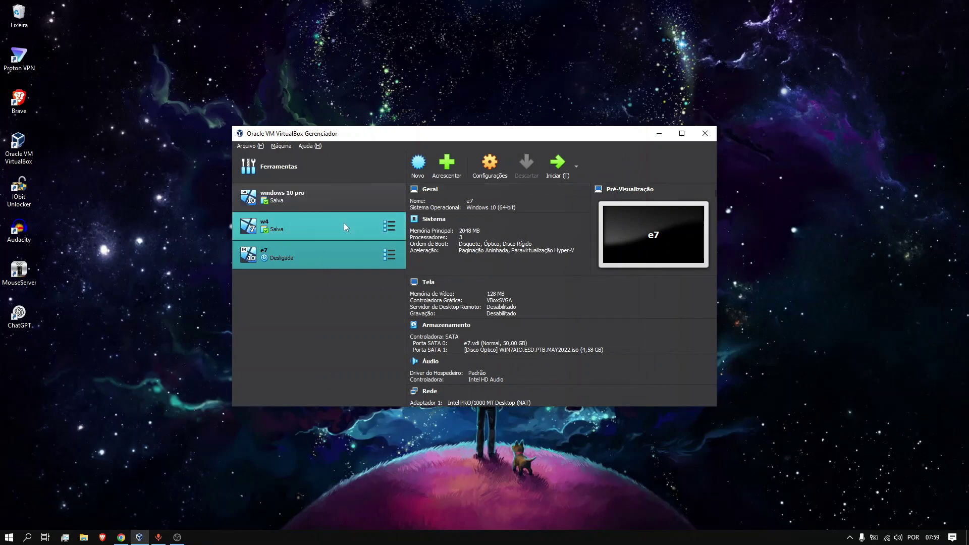
{"action": "left_click", "coordinate": [418, 177]}
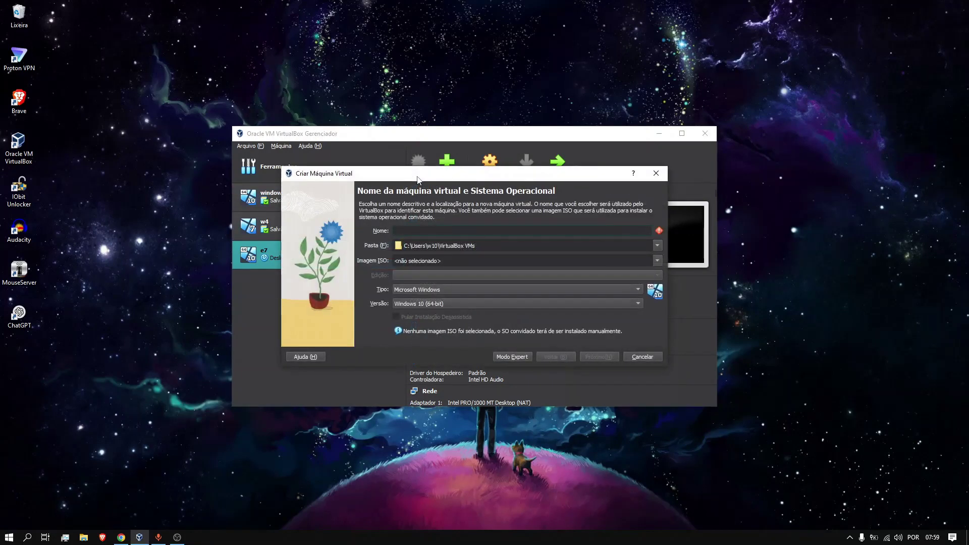
{"action": "type", "text": "ff"}
{"action": "left_click", "coordinate": [491, 259]}
{"action": "left_click", "coordinate": [659, 259]}
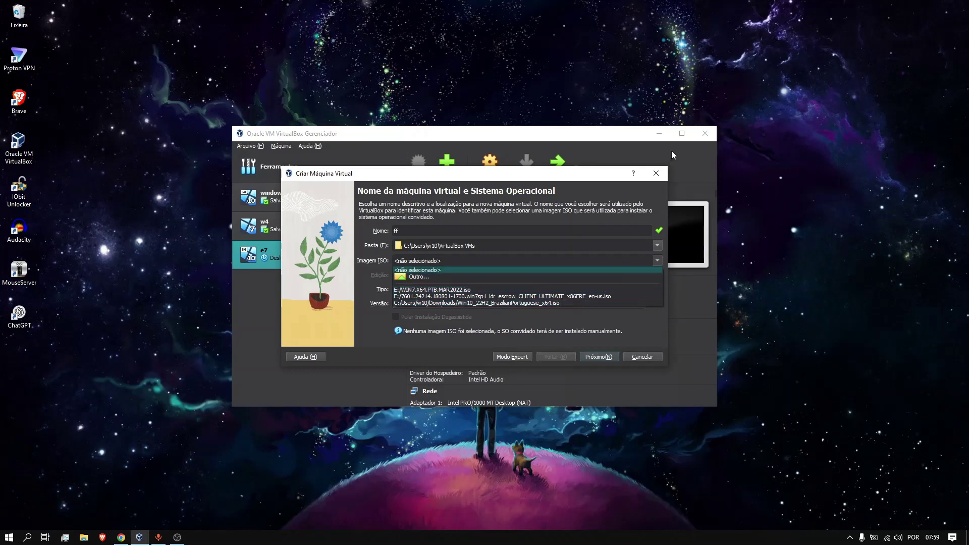
{"action": "left_click", "coordinate": [659, 176]}
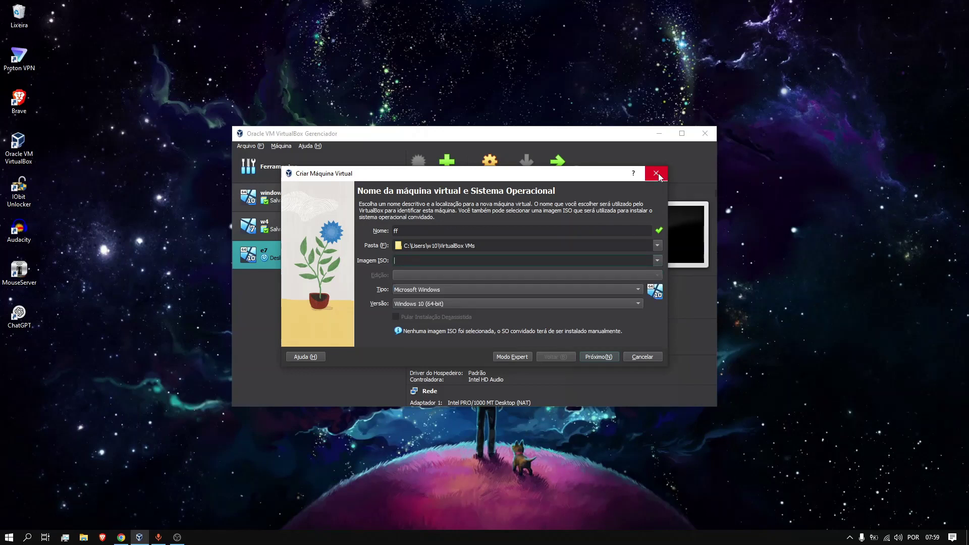
{"action": "left_click", "coordinate": [643, 357]}
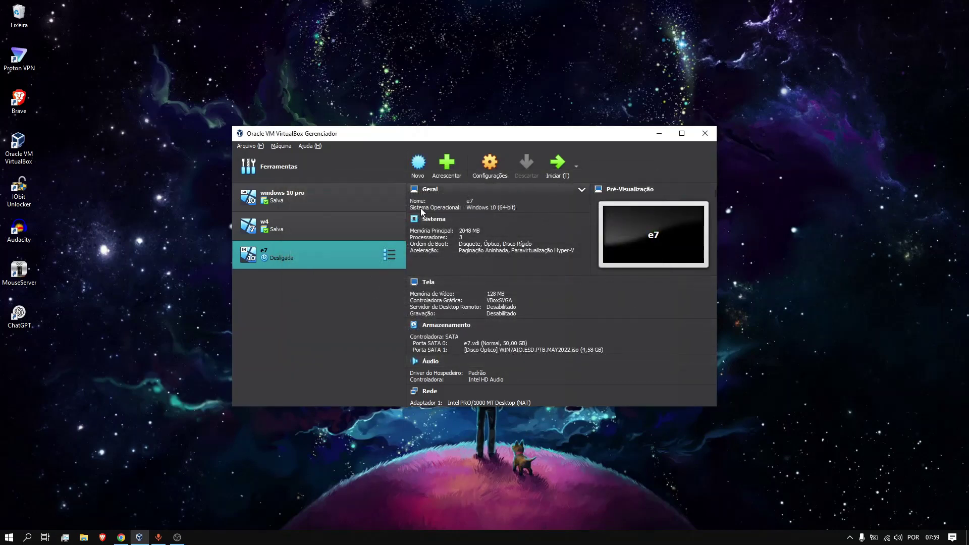
Resume the saved w4 virtual machine and open Control Panel inside its Windows 7 desktop.
{"action": "left_click", "coordinate": [331, 226]}
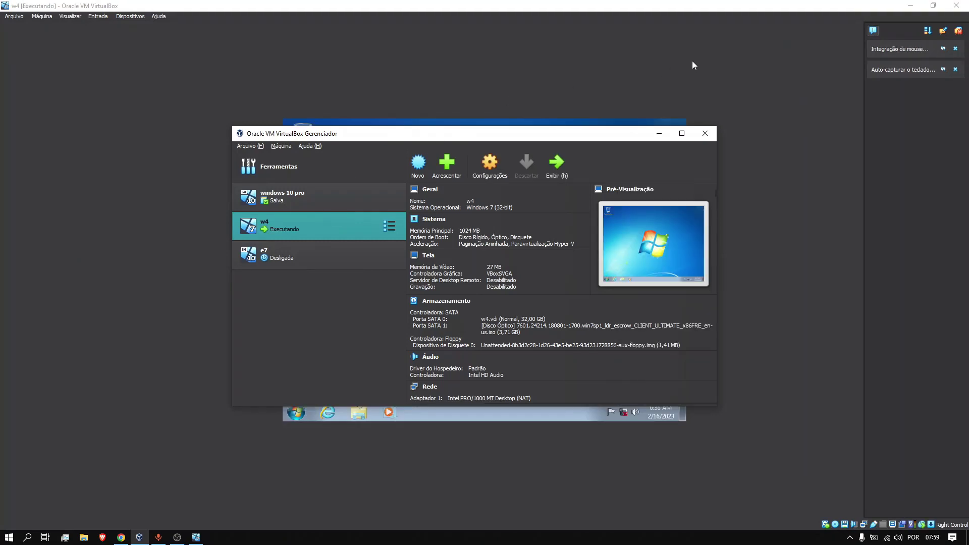
{"action": "left_click", "coordinate": [664, 133]}
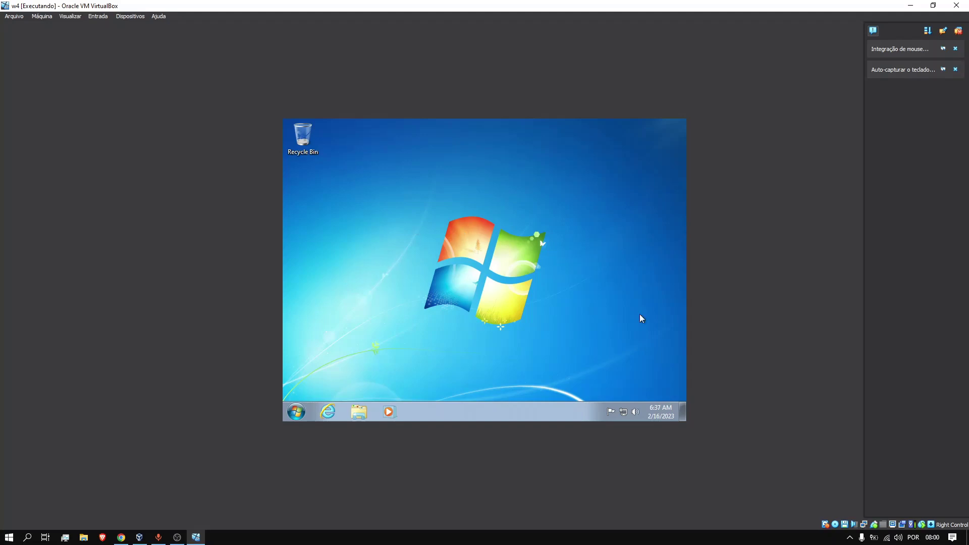
{"action": "left_click", "coordinate": [297, 411]}
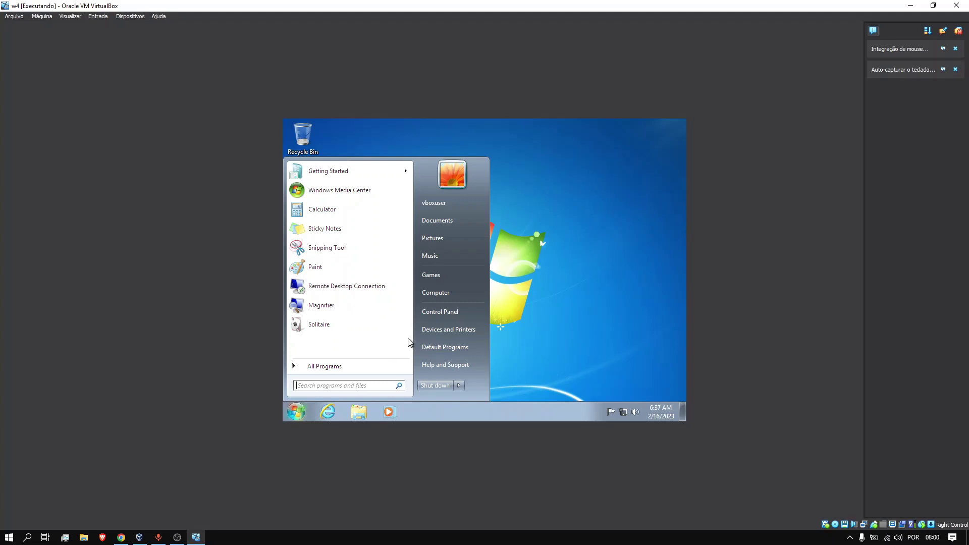
{"action": "right_click", "coordinate": [441, 317]}
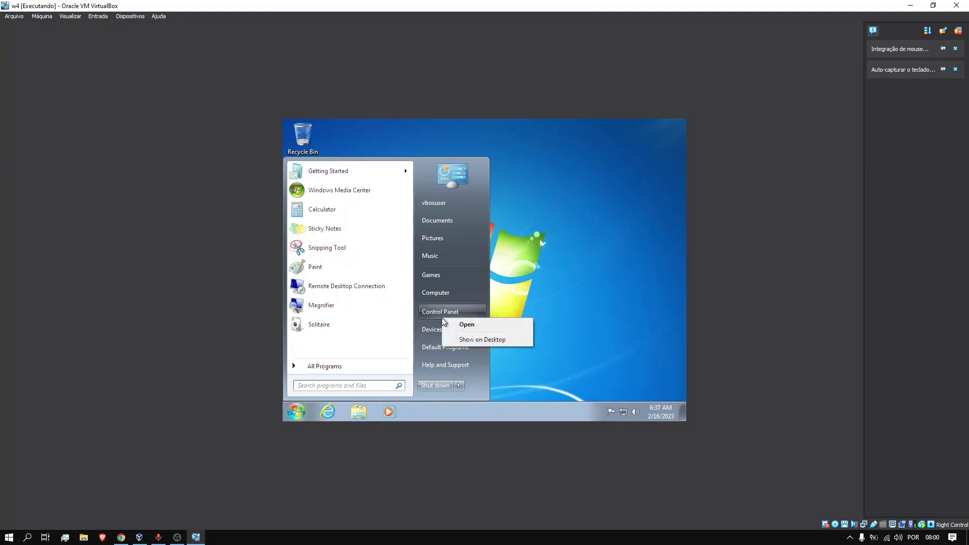
{"action": "left_click", "coordinate": [444, 312]}
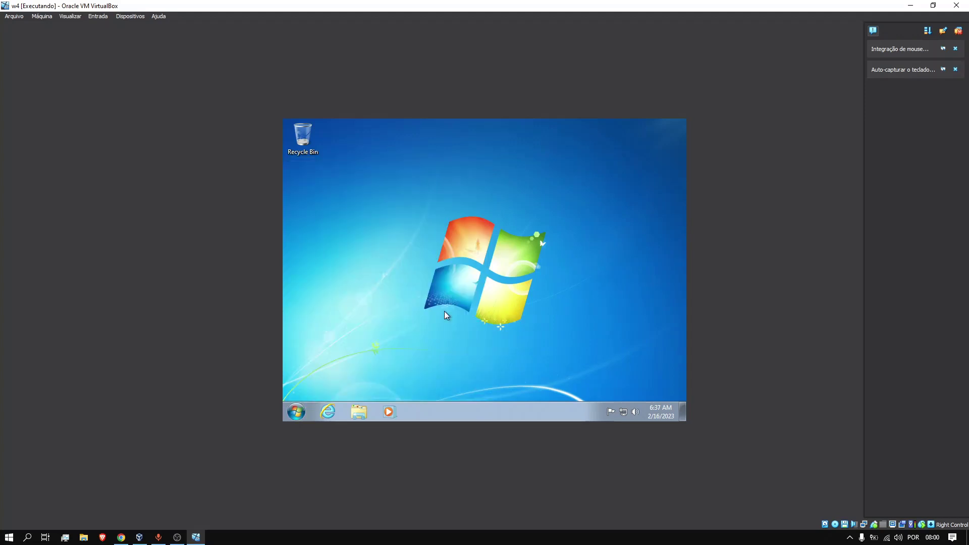
{"action": "right_click", "coordinate": [445, 312]}
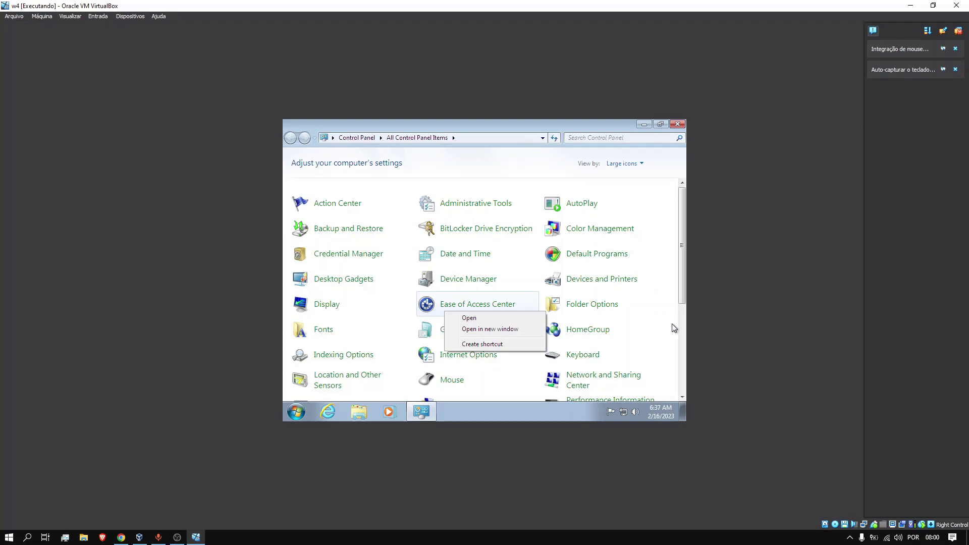
Open the System page in Control Panel to examine the Windows edition and basic computer information.
{"action": "left_click", "coordinate": [681, 341]}
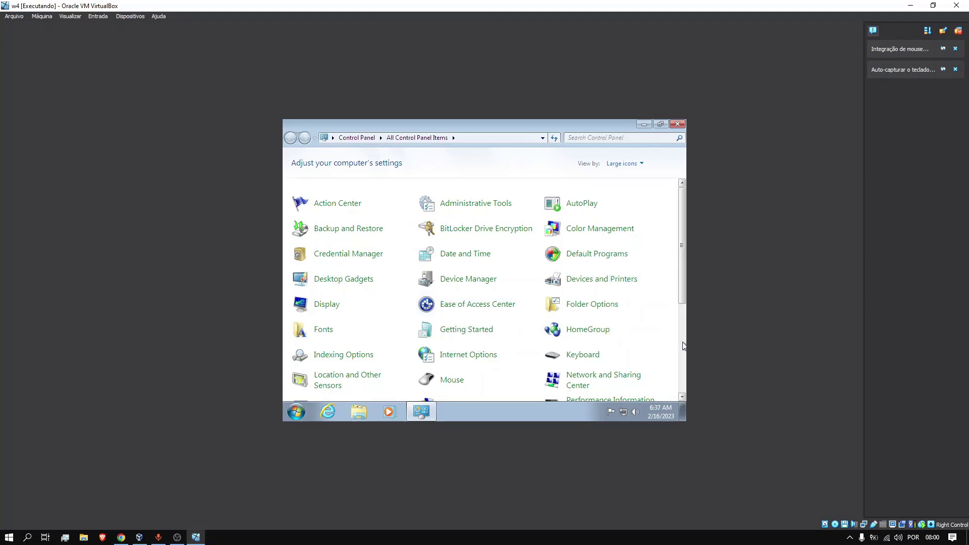
{"action": "right_click", "coordinate": [683, 342]}
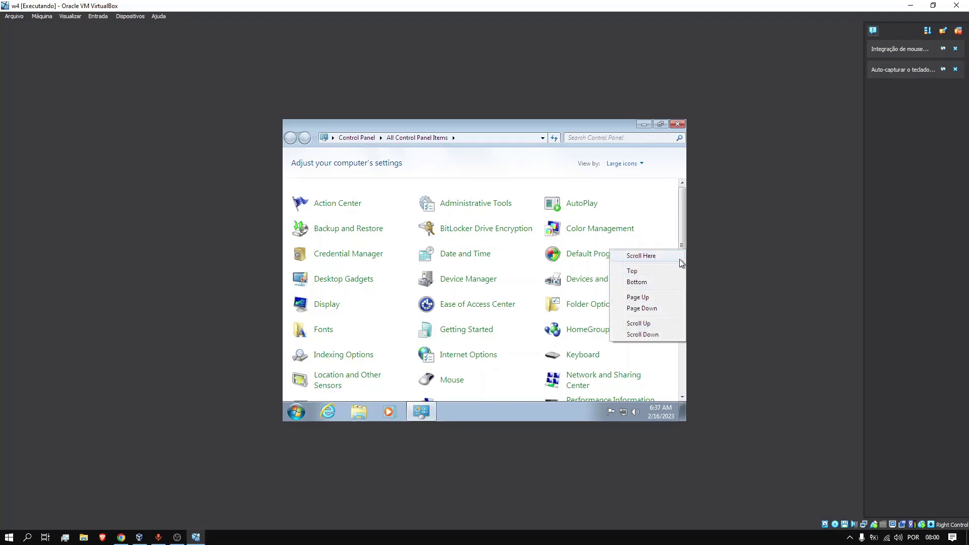
{"action": "left_click", "coordinate": [683, 241]}
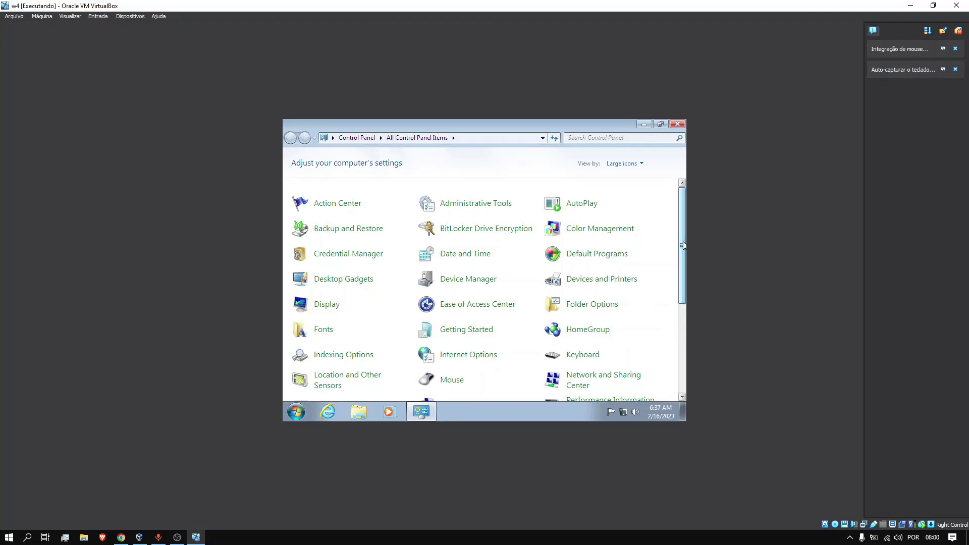
{"action": "left_click_drag", "start_coordinate": [682, 241], "coordinate": [683, 320]}
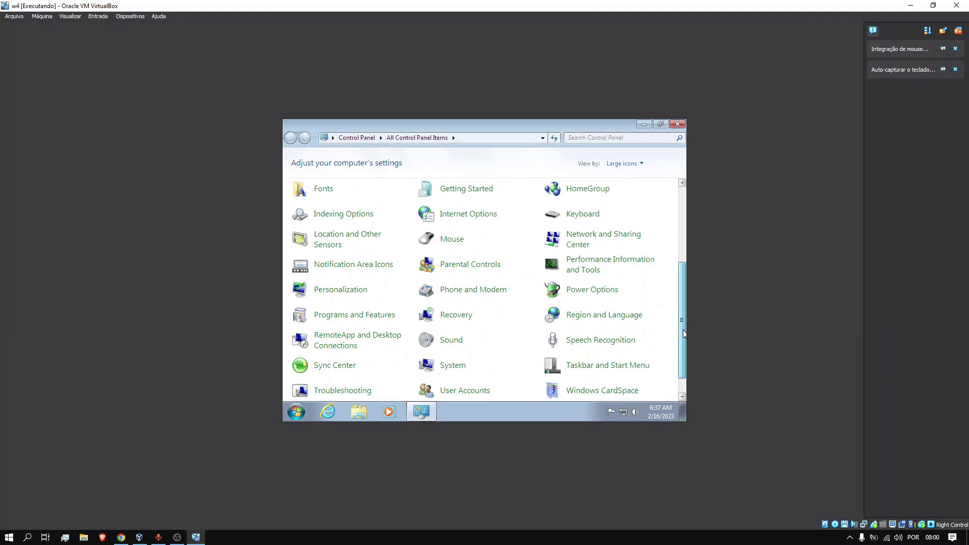
{"action": "left_click_drag", "start_coordinate": [685, 331], "coordinate": [685, 368]}
{"action": "right_click", "coordinate": [684, 368]}
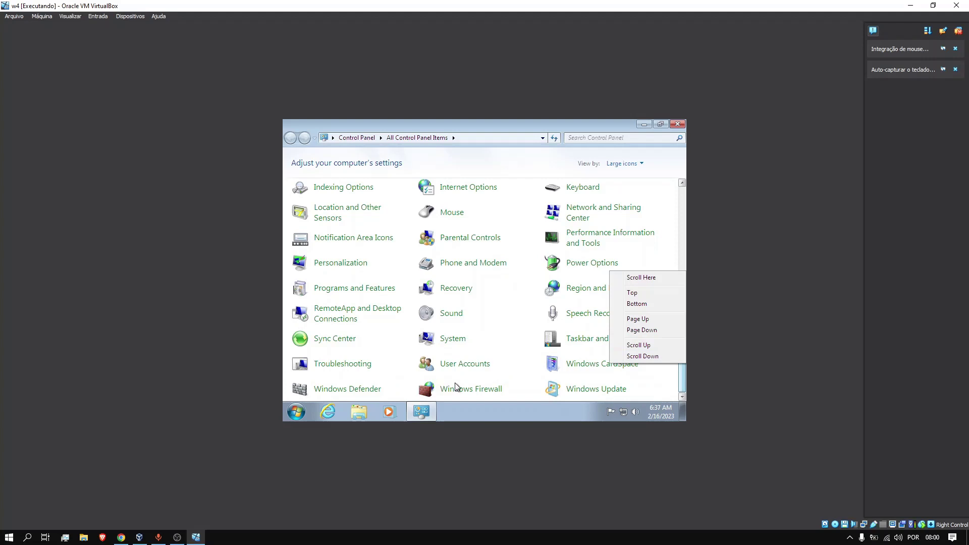
{"action": "left_click", "coordinate": [462, 343]}
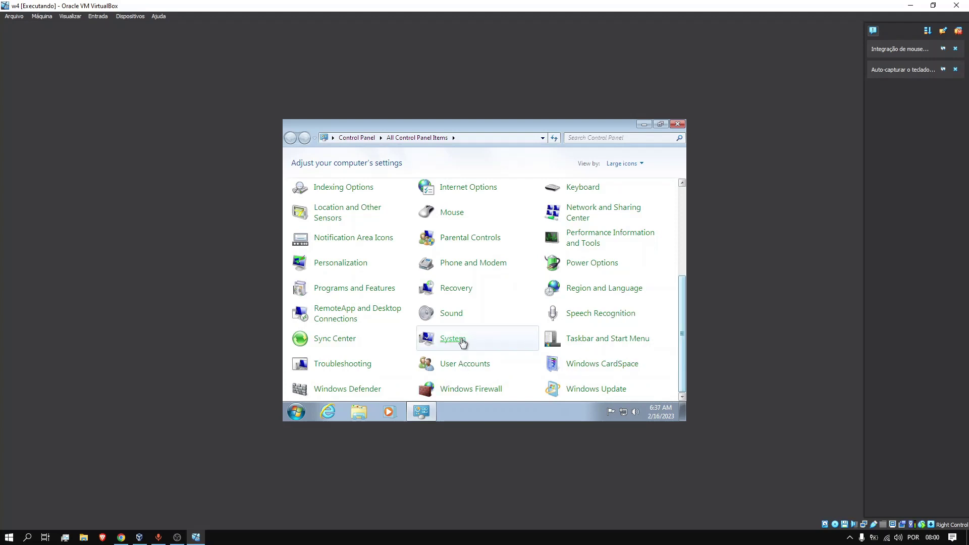
{"action": "left_click", "coordinate": [462, 342]}
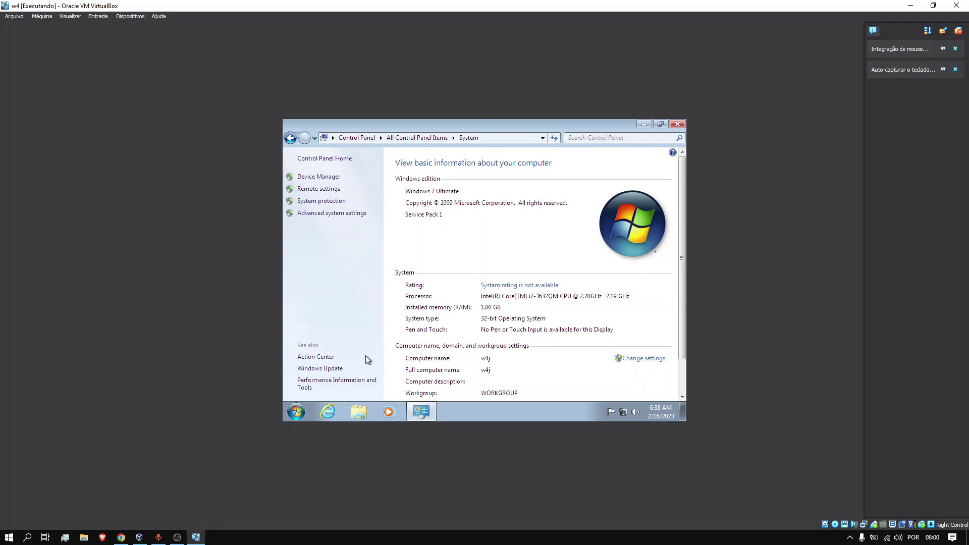
Check for updates in the w4 machine's Windows Update and close the window.
{"action": "left_click", "coordinate": [324, 369]}
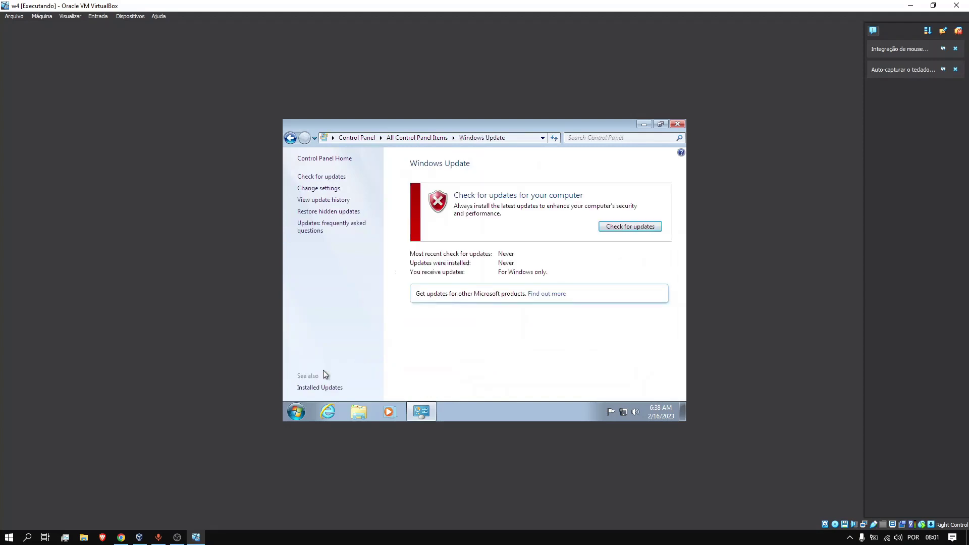
{"action": "left_click", "coordinate": [611, 228]}
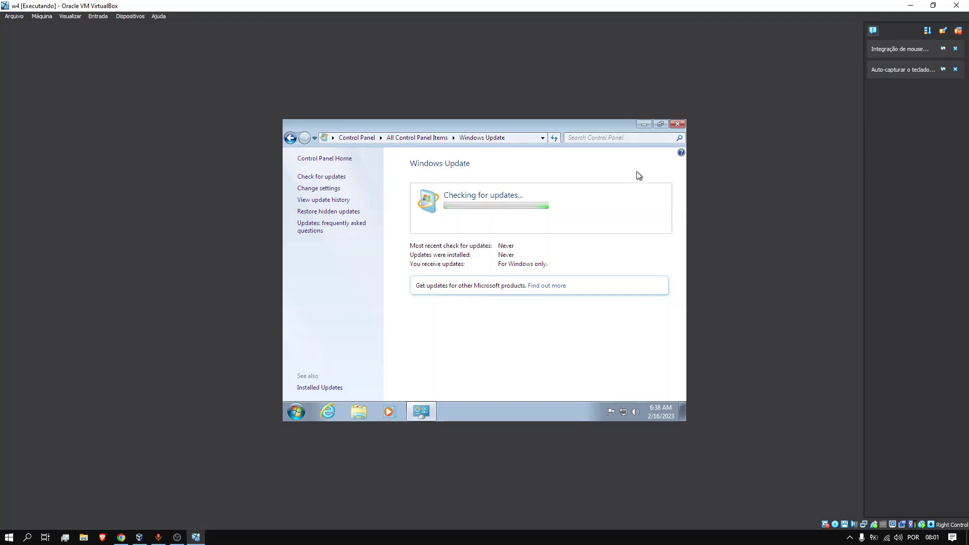
{"action": "left_click", "coordinate": [677, 125]}
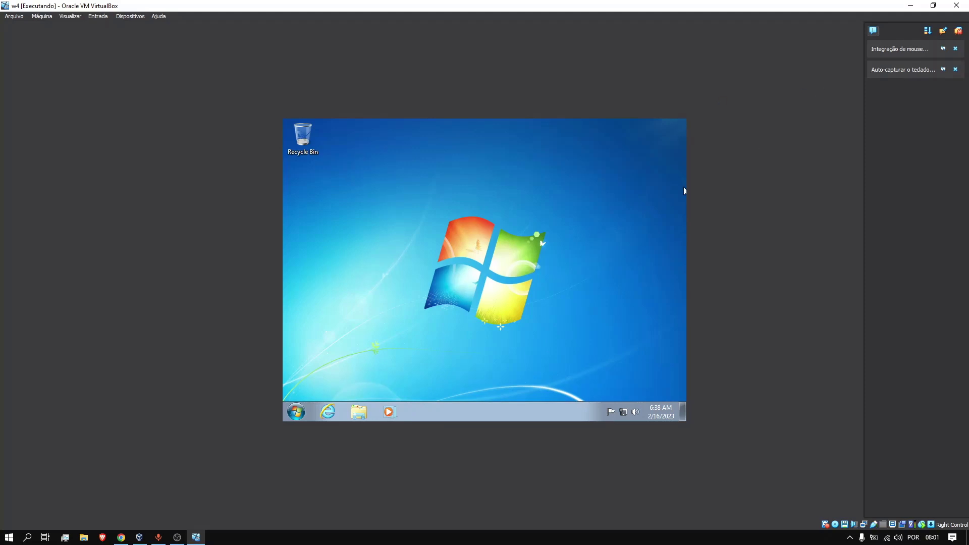
Close the w4 virtual machine with its state saved and return to VirtualBox Manager.
{"action": "right_click", "coordinate": [683, 123]}
{"action": "mouse_move", "coordinate": [681, 140]}
{"action": "left_click", "coordinate": [966, 5]}
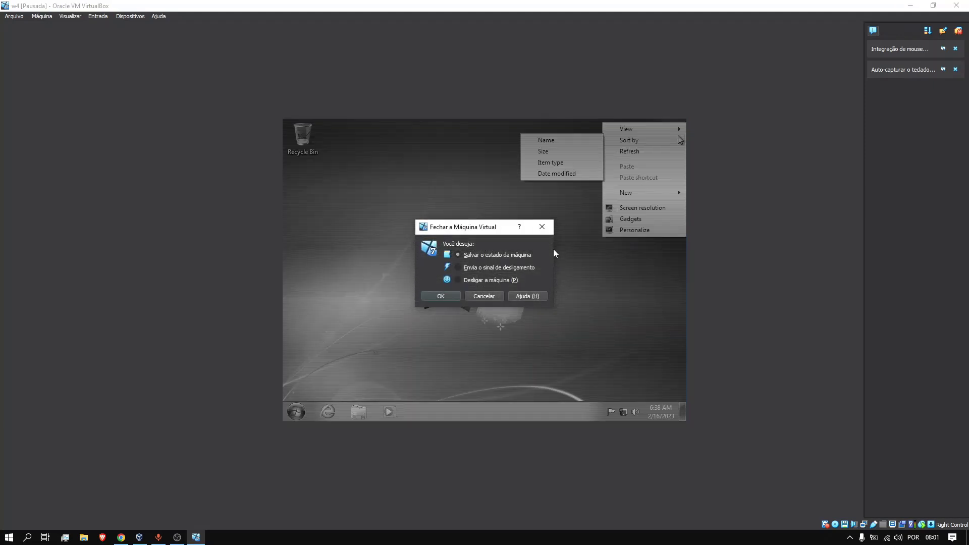
{"action": "left_click", "coordinate": [456, 295]}
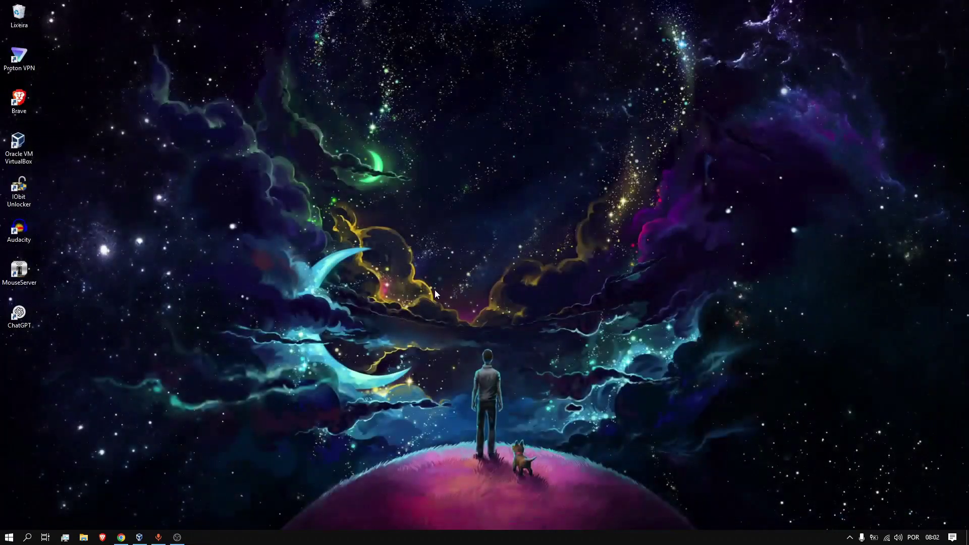
{"action": "left_click", "coordinate": [140, 538]}
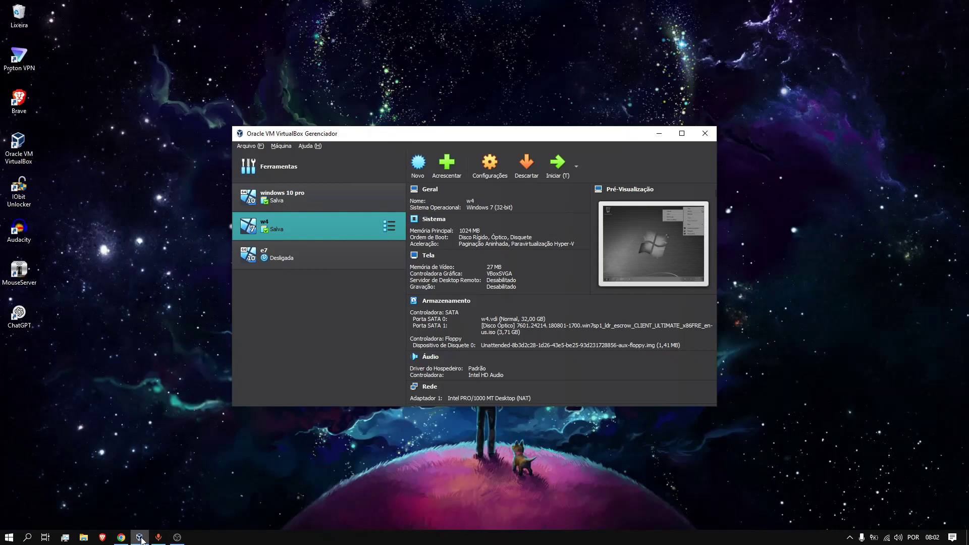
{"action": "left_click", "coordinate": [93, 529]}
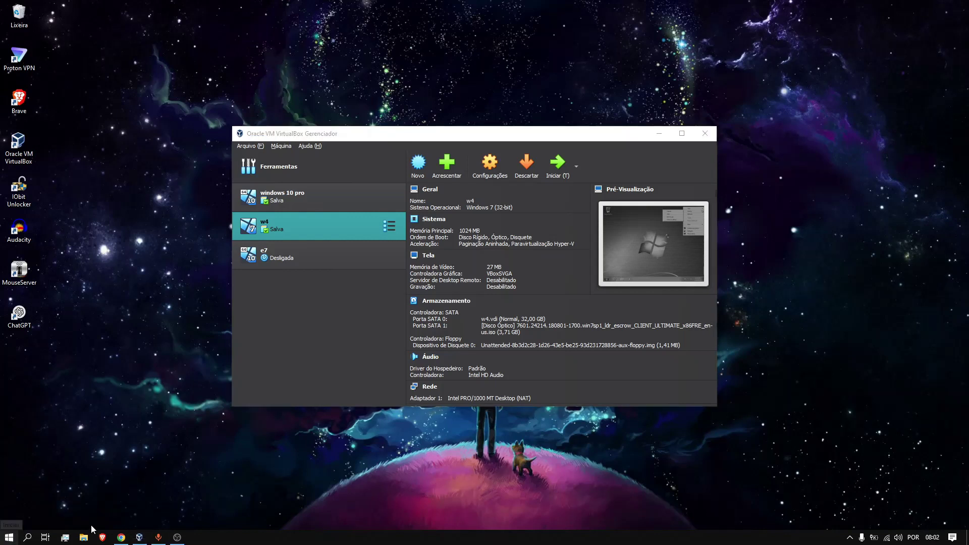
{"action": "right_click", "coordinate": [9, 537]}
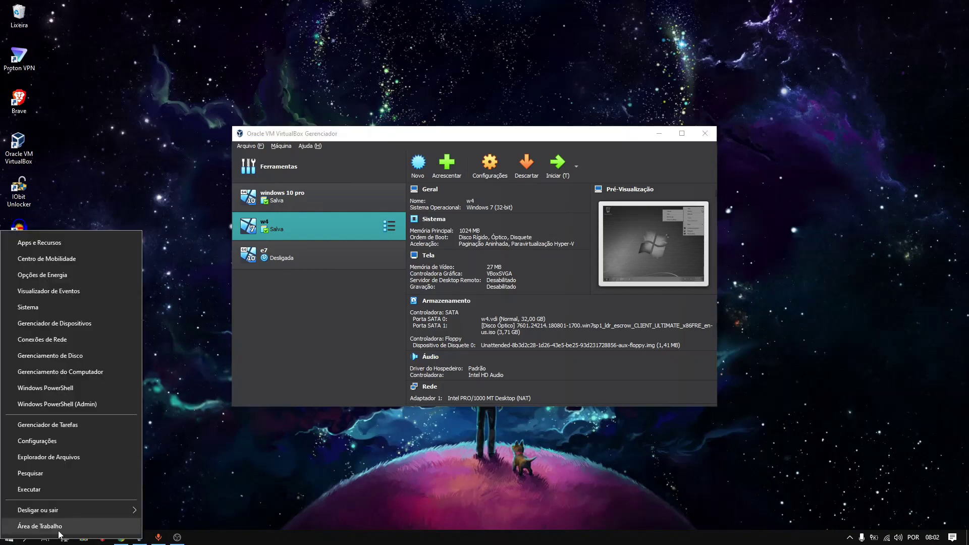
{"action": "left_click", "coordinate": [178, 537]}
{"action": "right_click", "coordinate": [541, 287]}
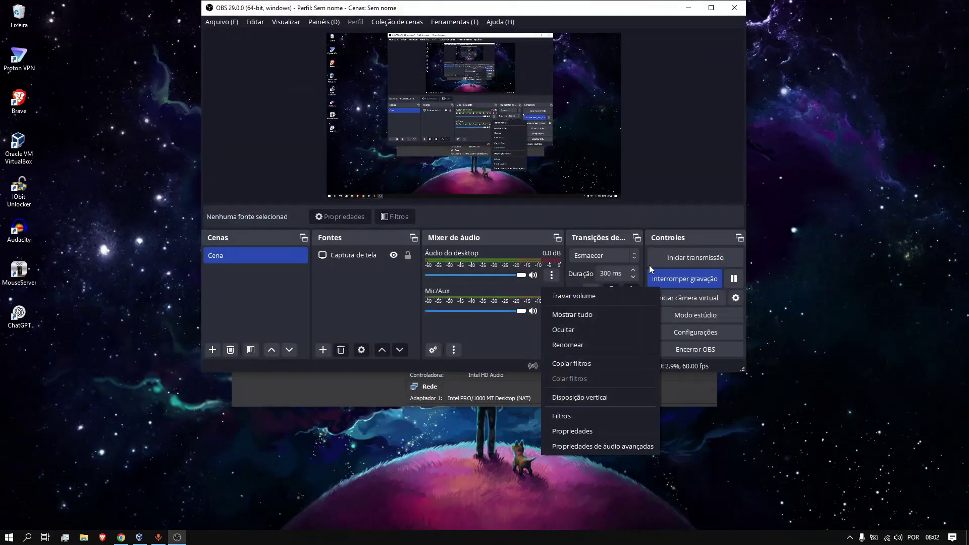
{"action": "left_click", "coordinate": [658, 279]}
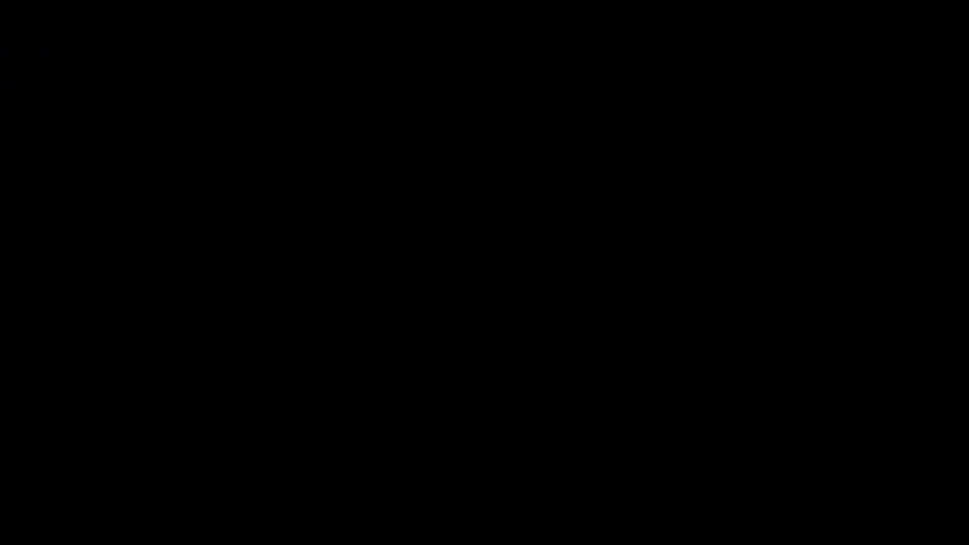